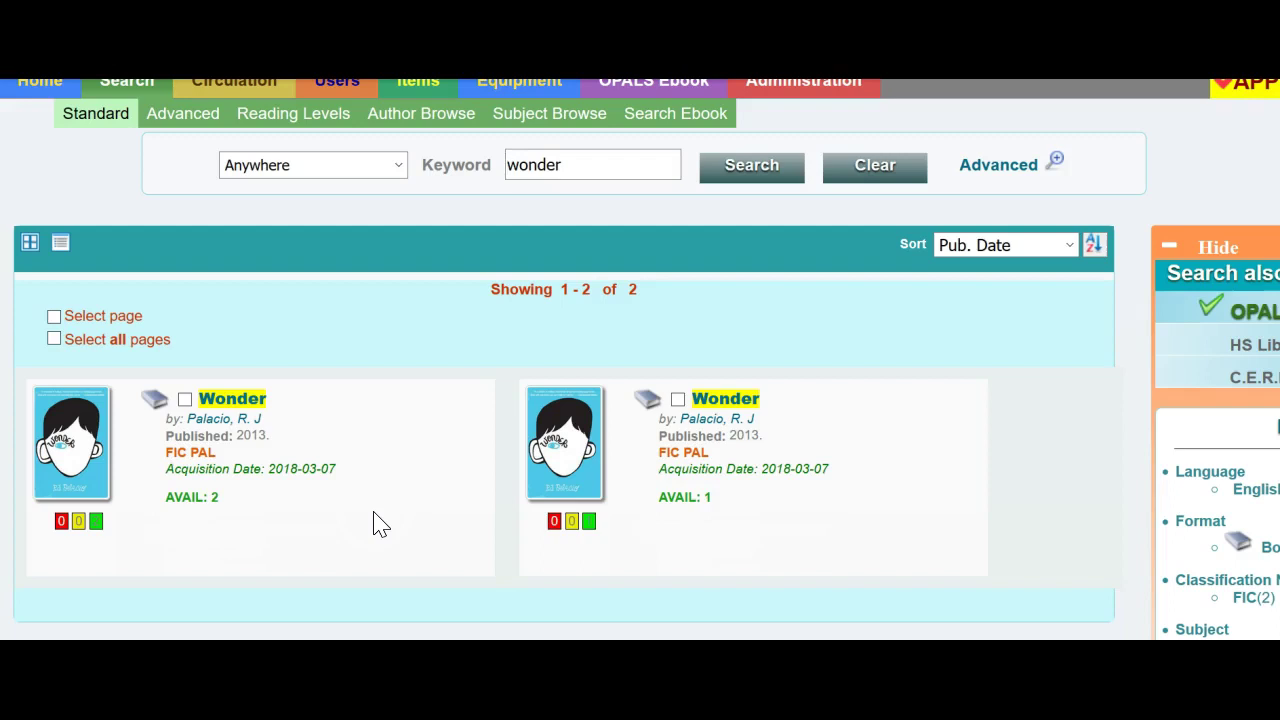
# Leave the catalog search results and open the Global Editor.
pyautogui.click(388, 521)
pyautogui.scroll(3, 388, 521)
pyautogui.moveTo(417, 212)
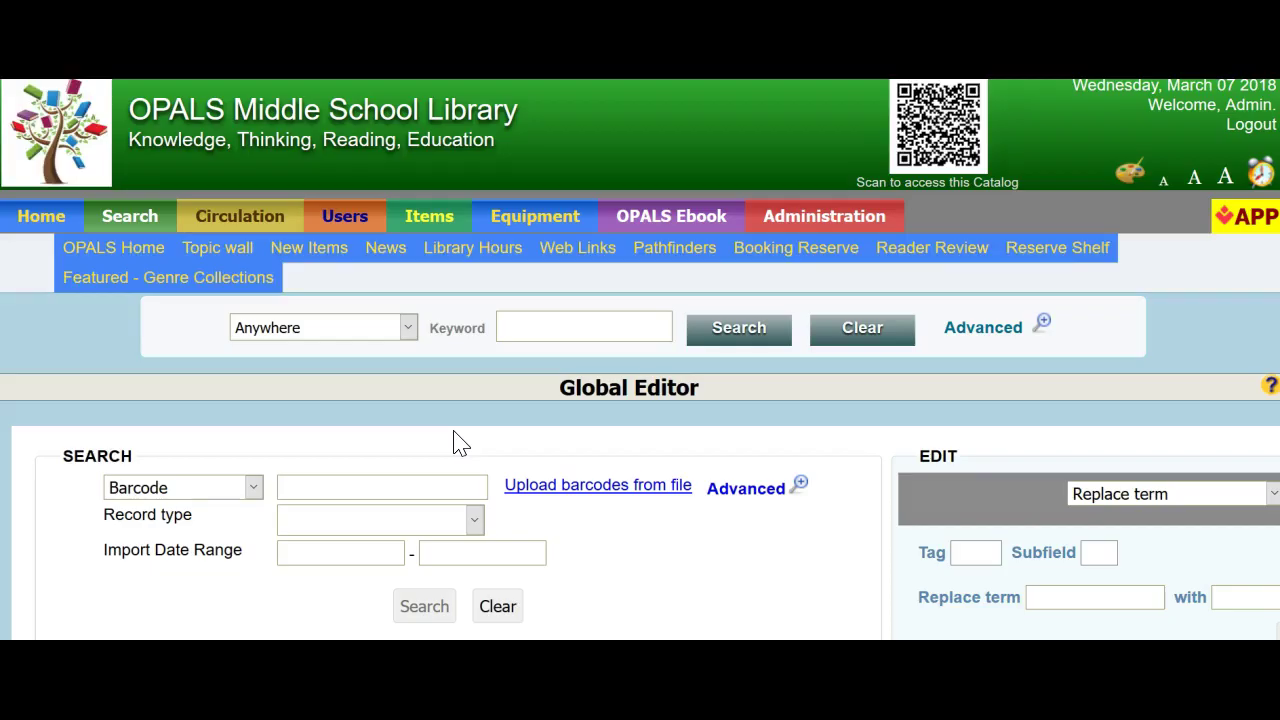
# Search the Global Editor by title for "wonder".
pyautogui.click(253, 488)
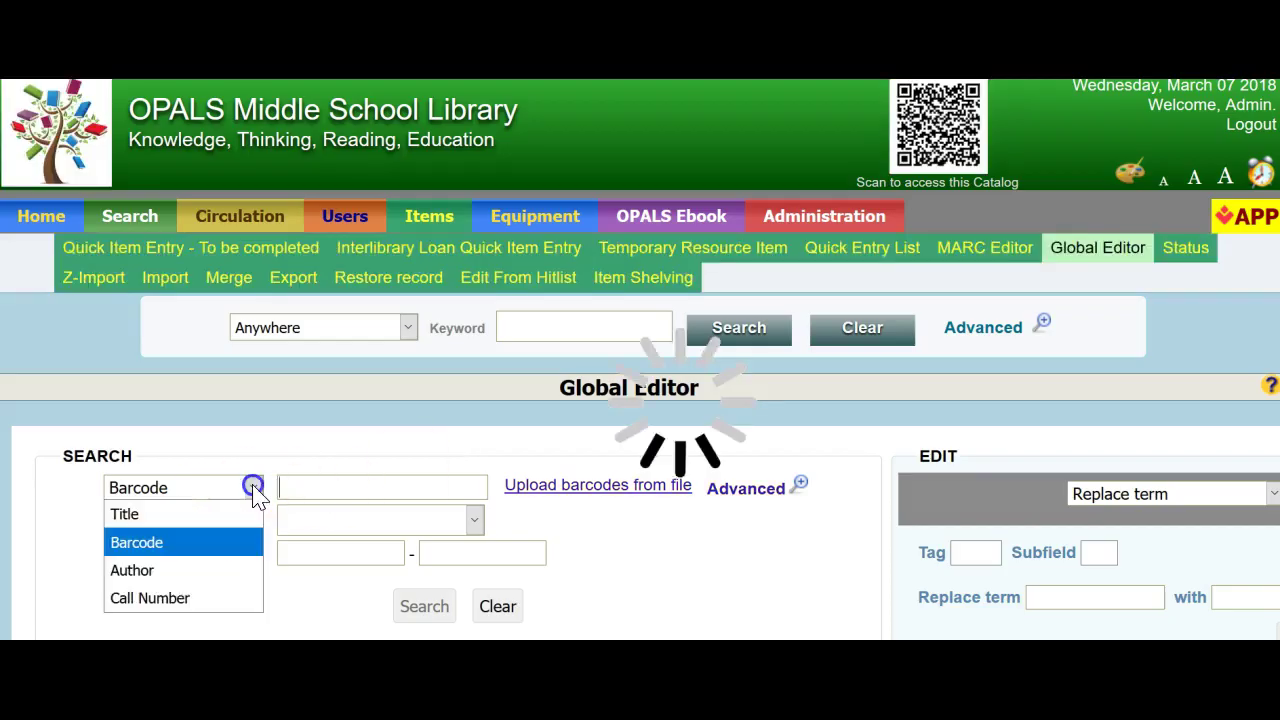
pyautogui.click(191, 516)
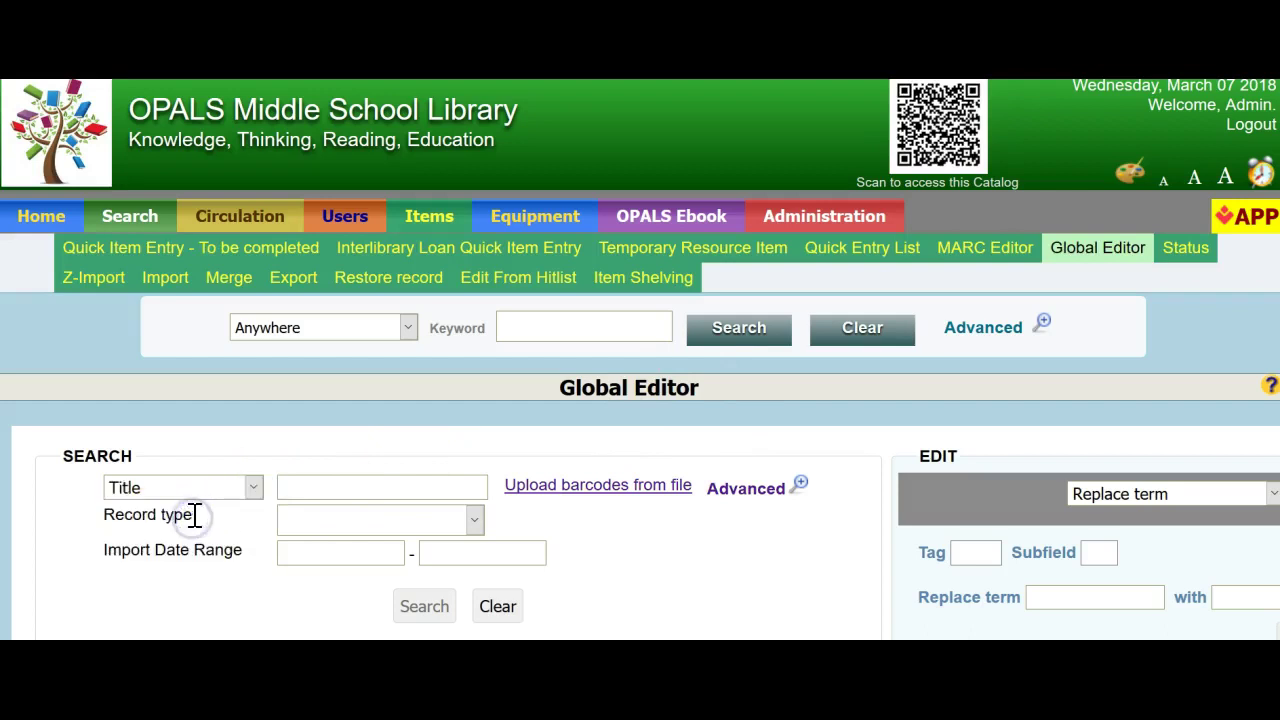
pyautogui.click(300, 488)
pyautogui.write('wonder')
pyautogui.click(750, 502)
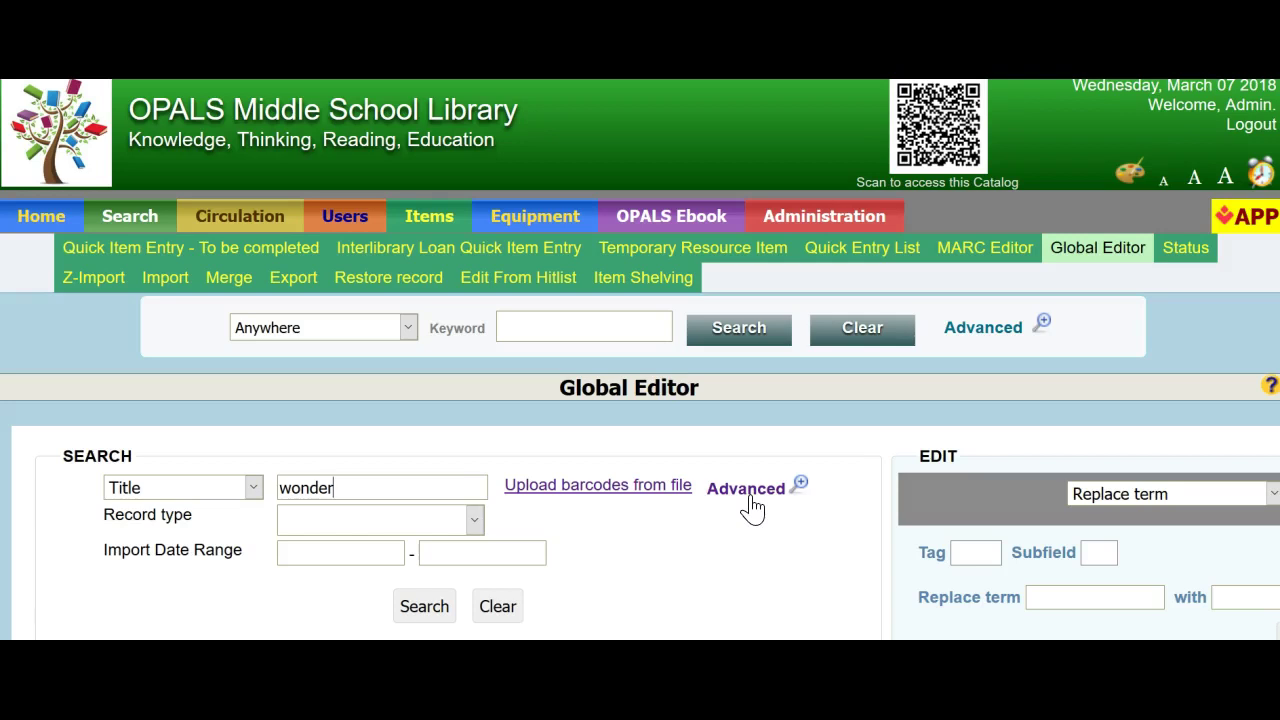
pyautogui.scroll(-1, 757, 527)
pyautogui.scroll(1, 757, 527)
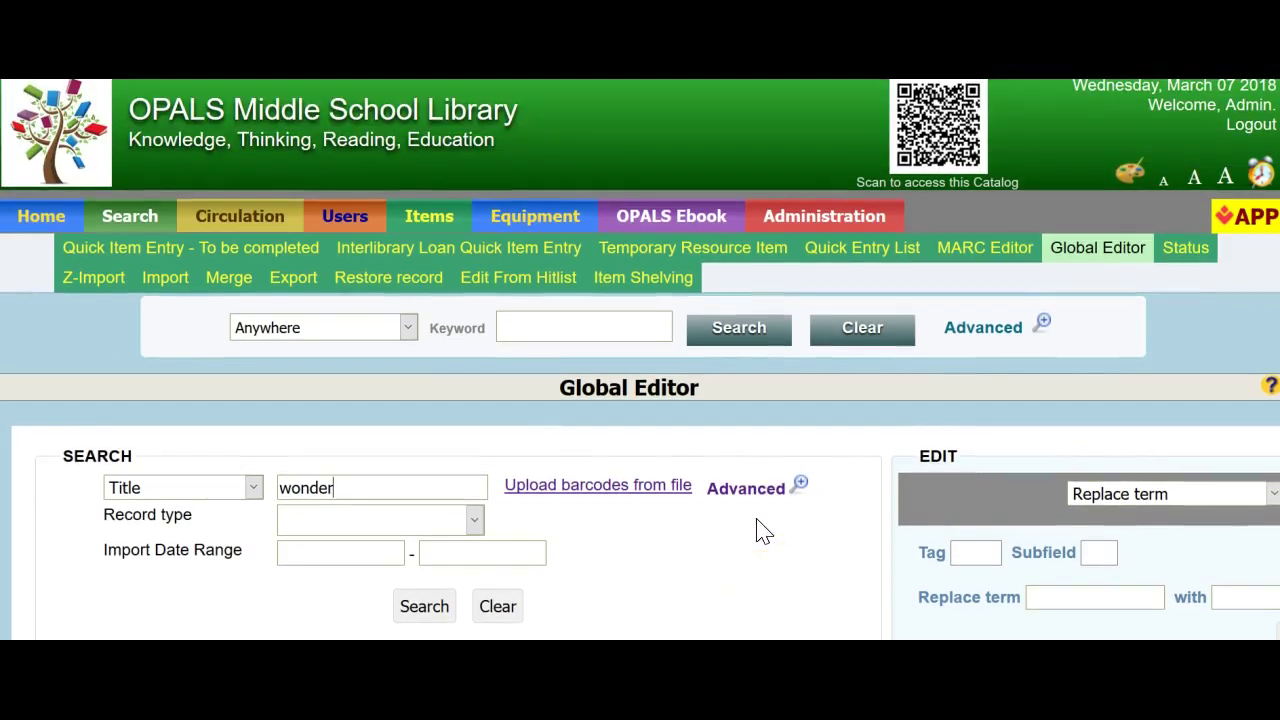
pyautogui.click(442, 606)
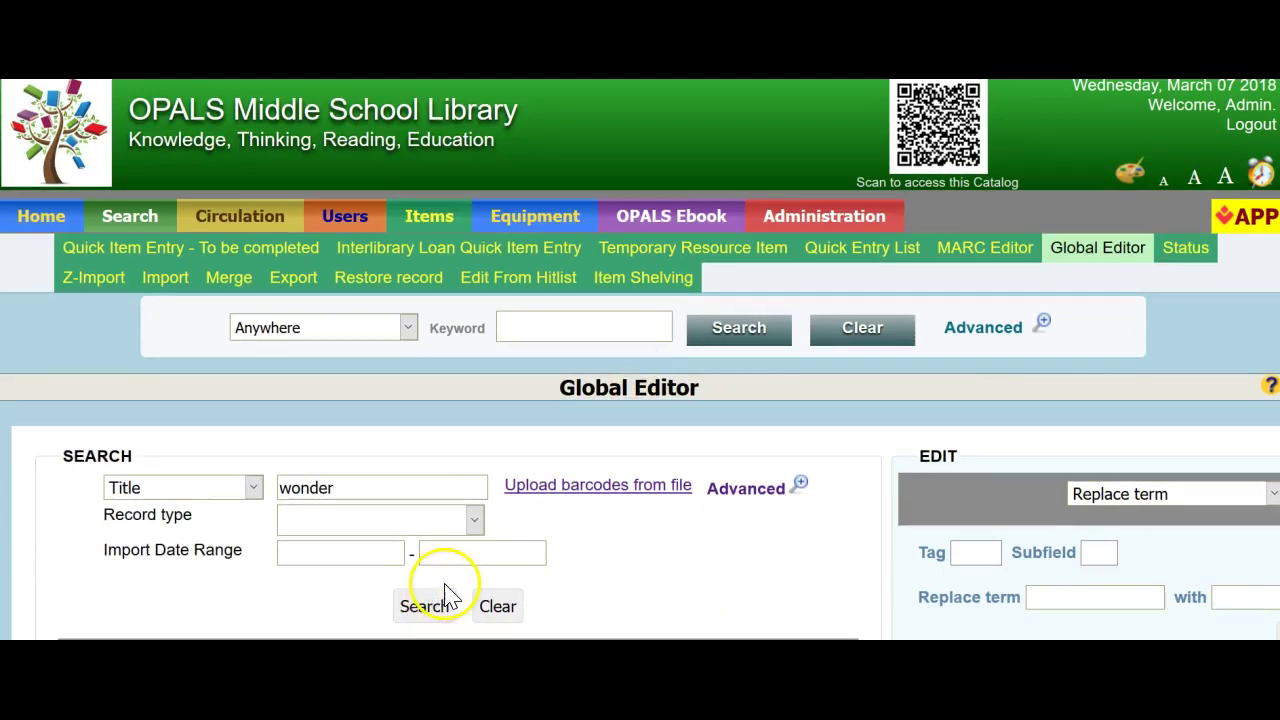
# Select both Wonder records by Palacio together with all their barcoded holdings for editing.
pyautogui.scroll(-5, 450, 585)
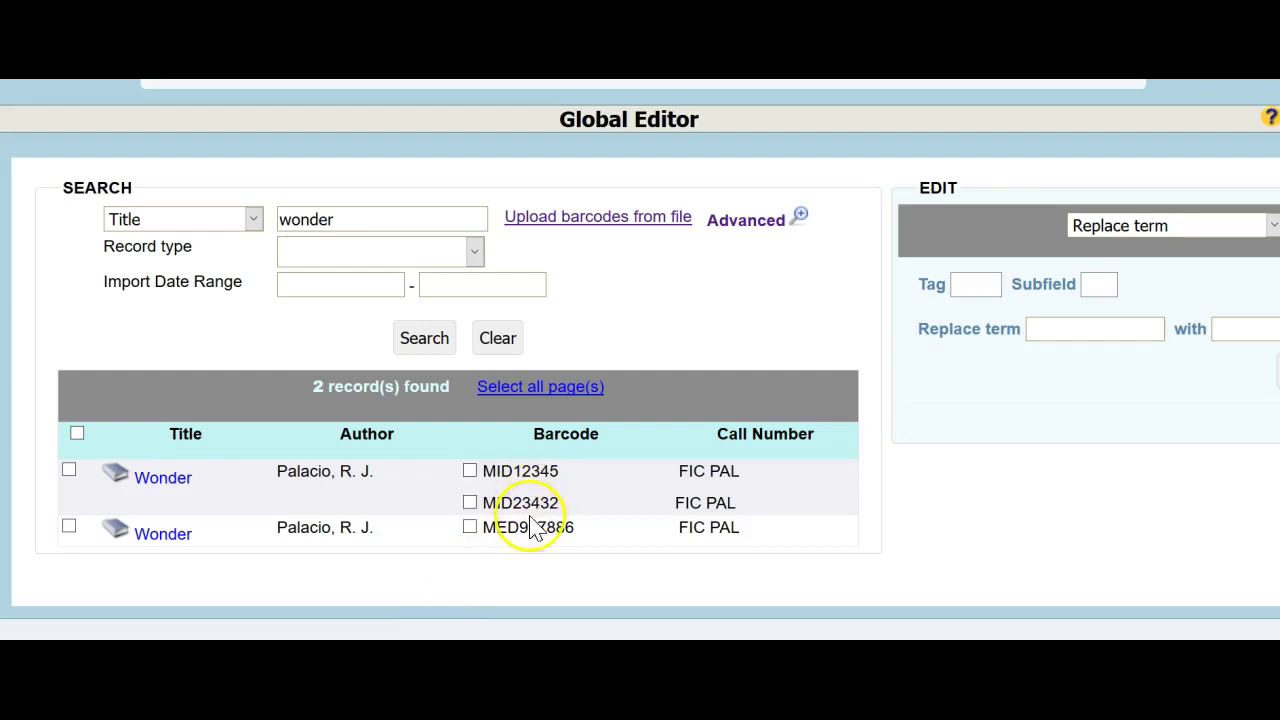
pyautogui.click(69, 470)
pyautogui.click(69, 528)
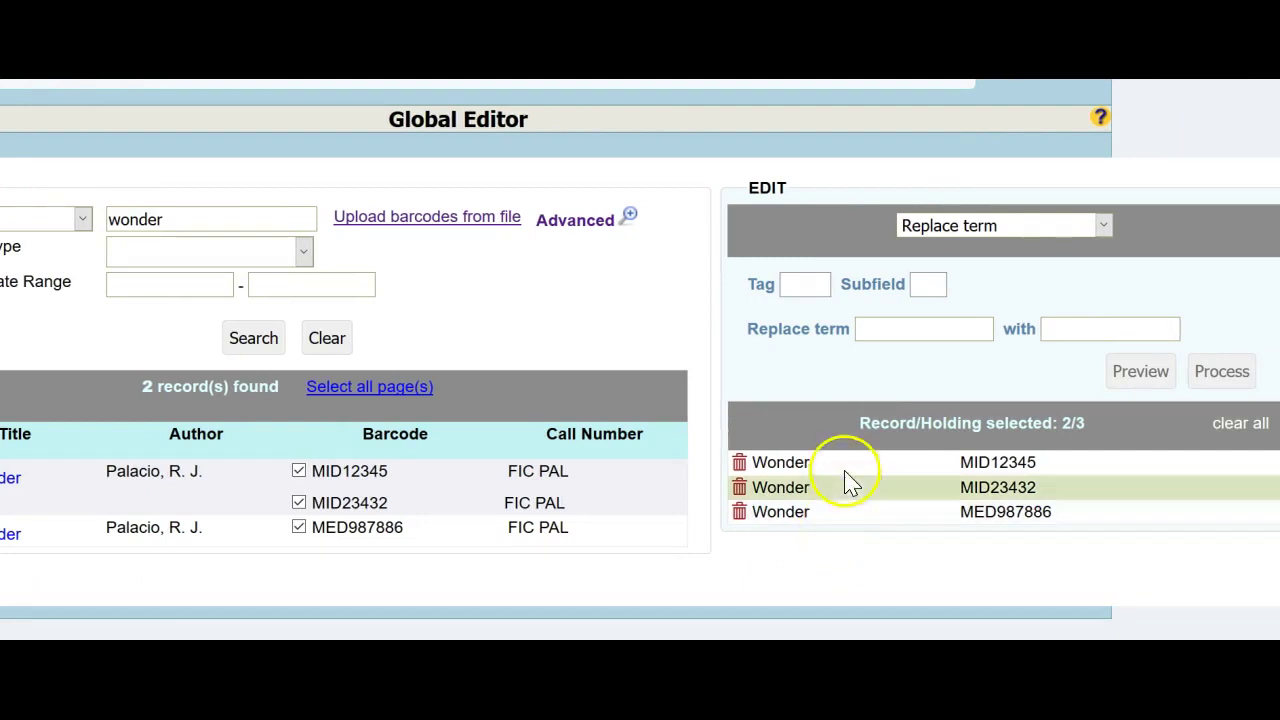
# Choose Merge Holdings for the selected records and preview the merge, reviewing the master record for barcodes MID12345 and MID23432.
pyautogui.click(1105, 228)
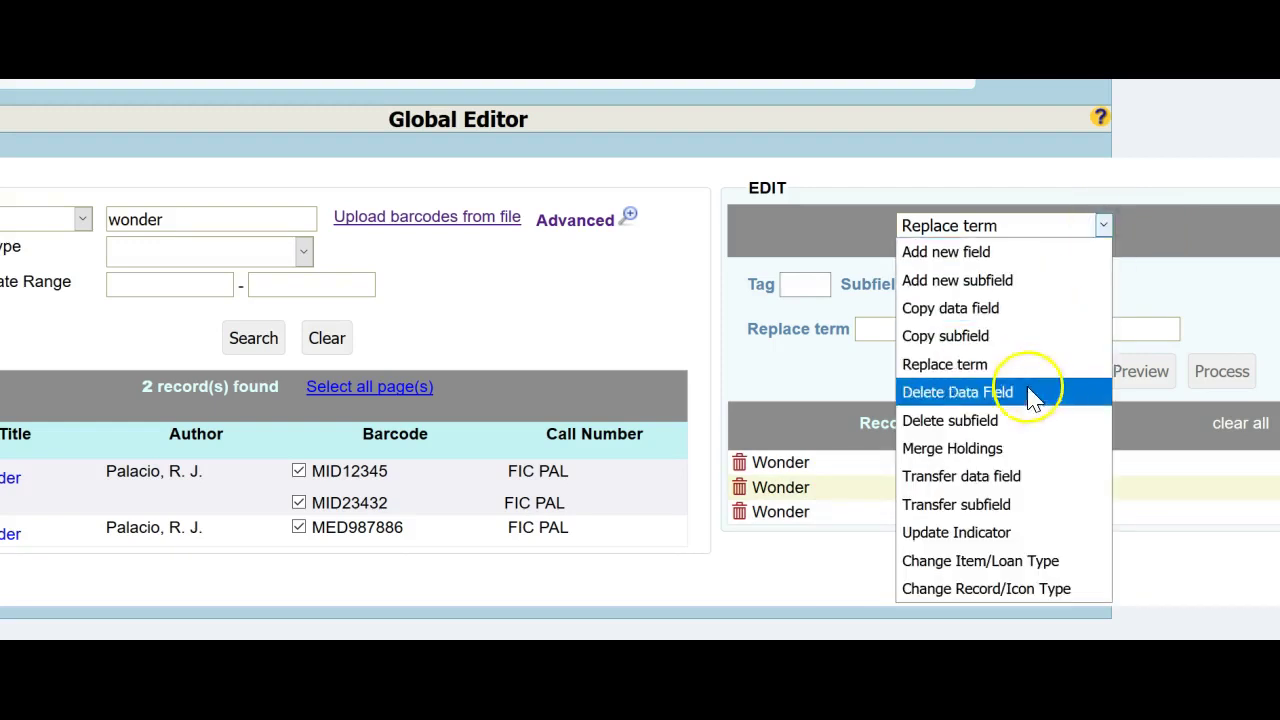
pyautogui.click(989, 456)
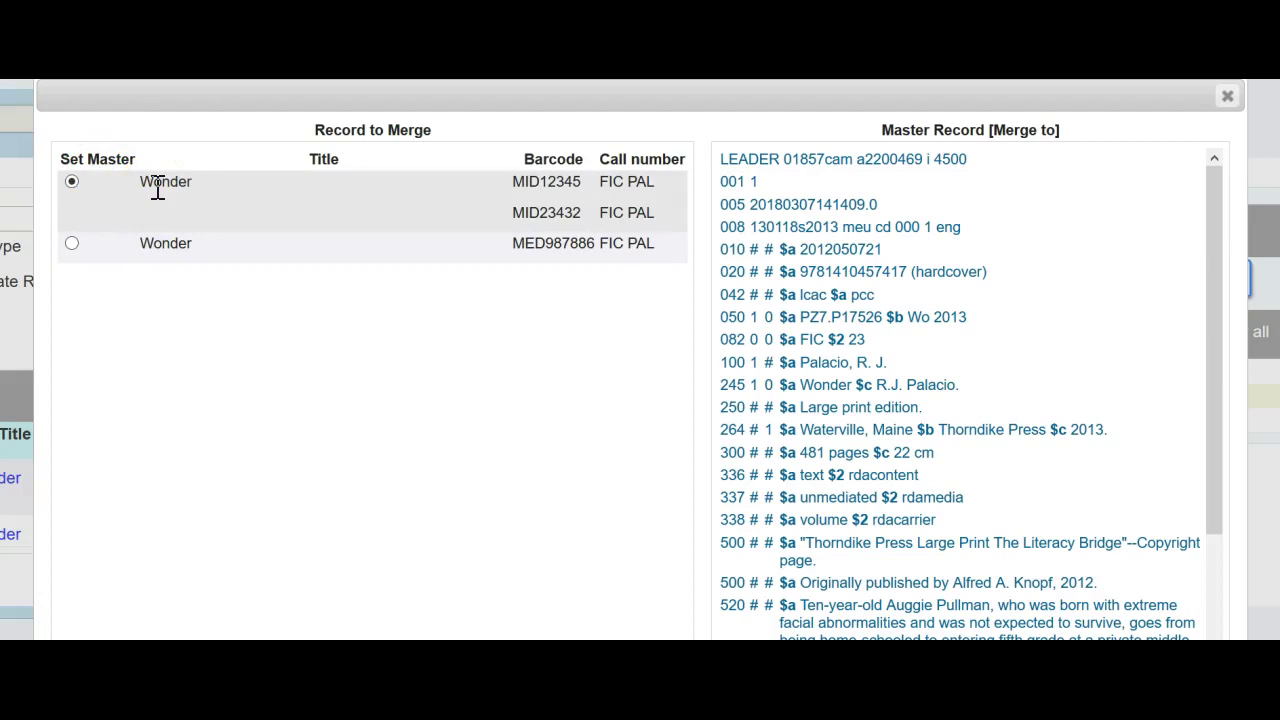
pyautogui.moveTo(510, 181); pyautogui.dragTo(568, 181)
pyautogui.click(580, 184)
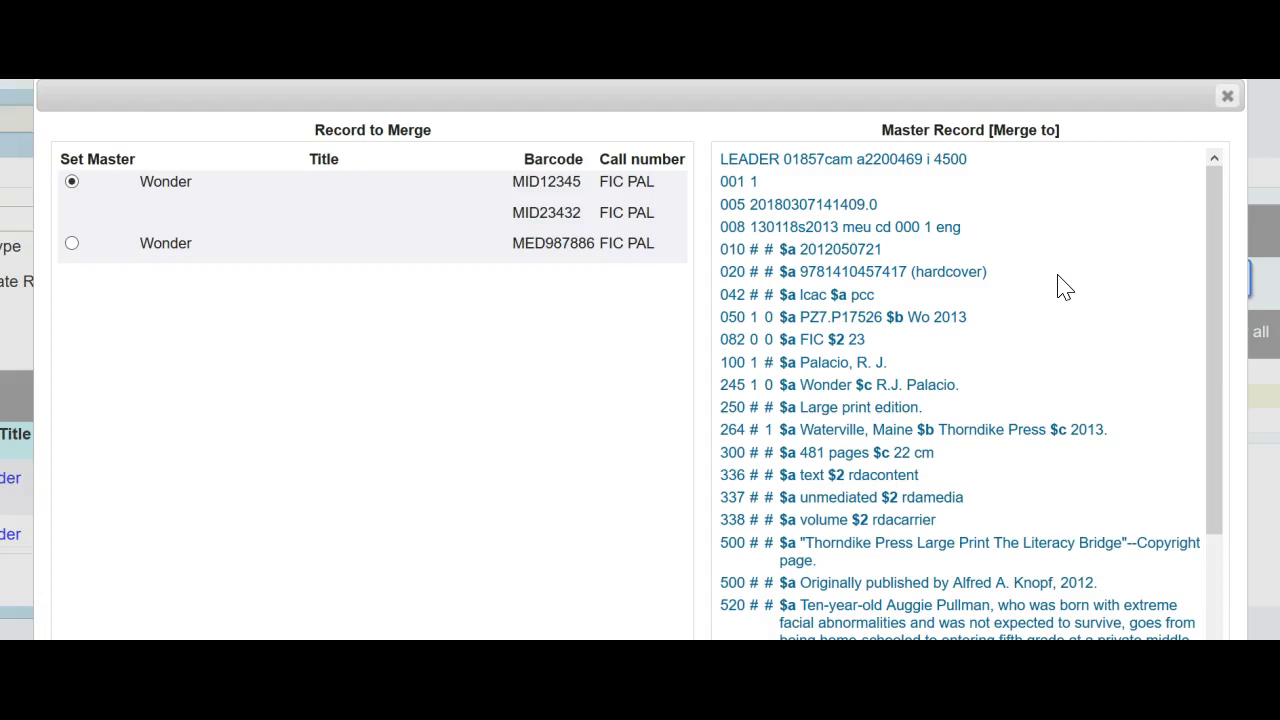
pyautogui.moveTo(1216, 212); pyautogui.dragTo(1209, 388)
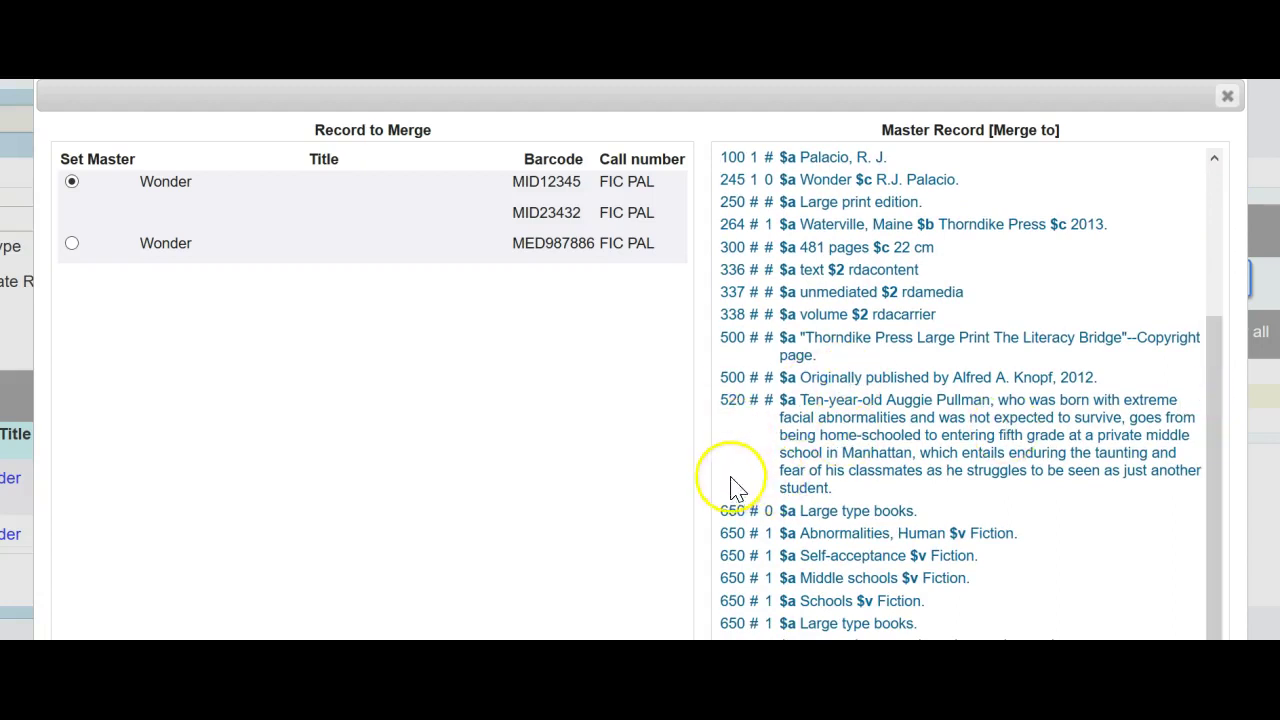
pyautogui.scroll(-3, 868, 515)
pyautogui.scroll(2, 916, 468)
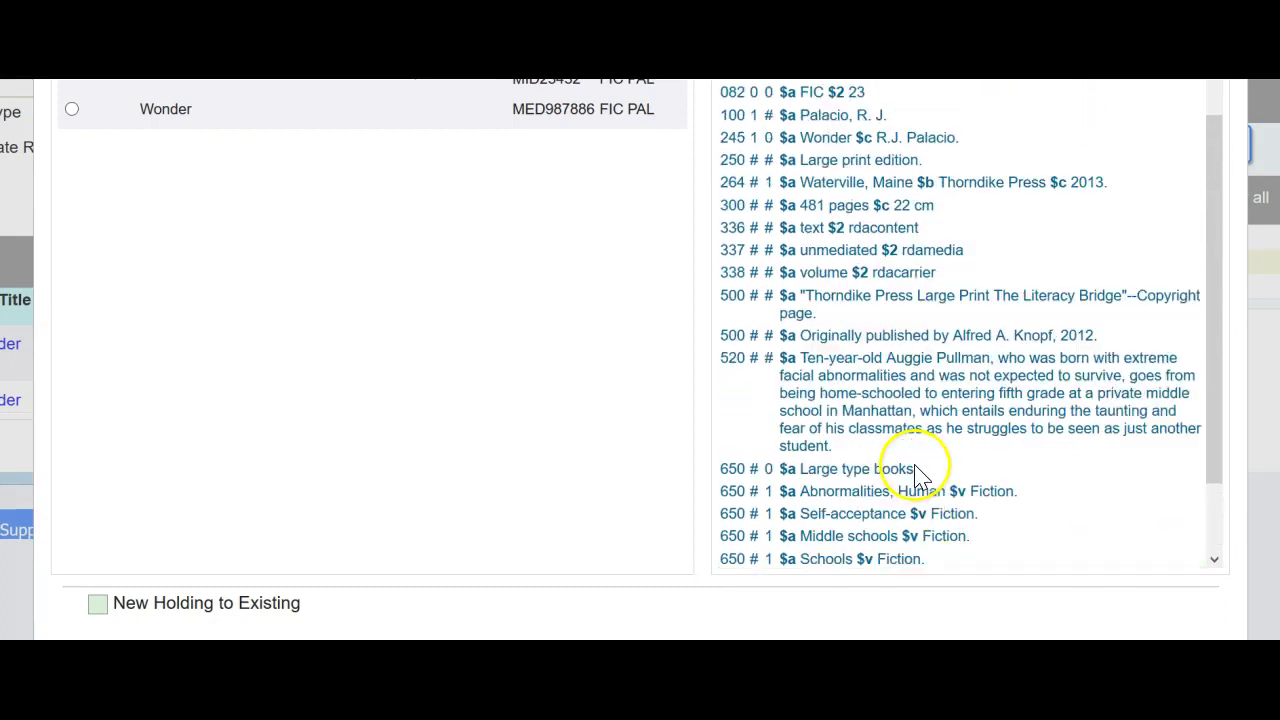
pyautogui.scroll(3, 908, 457)
pyautogui.scroll(2, 548, 447)
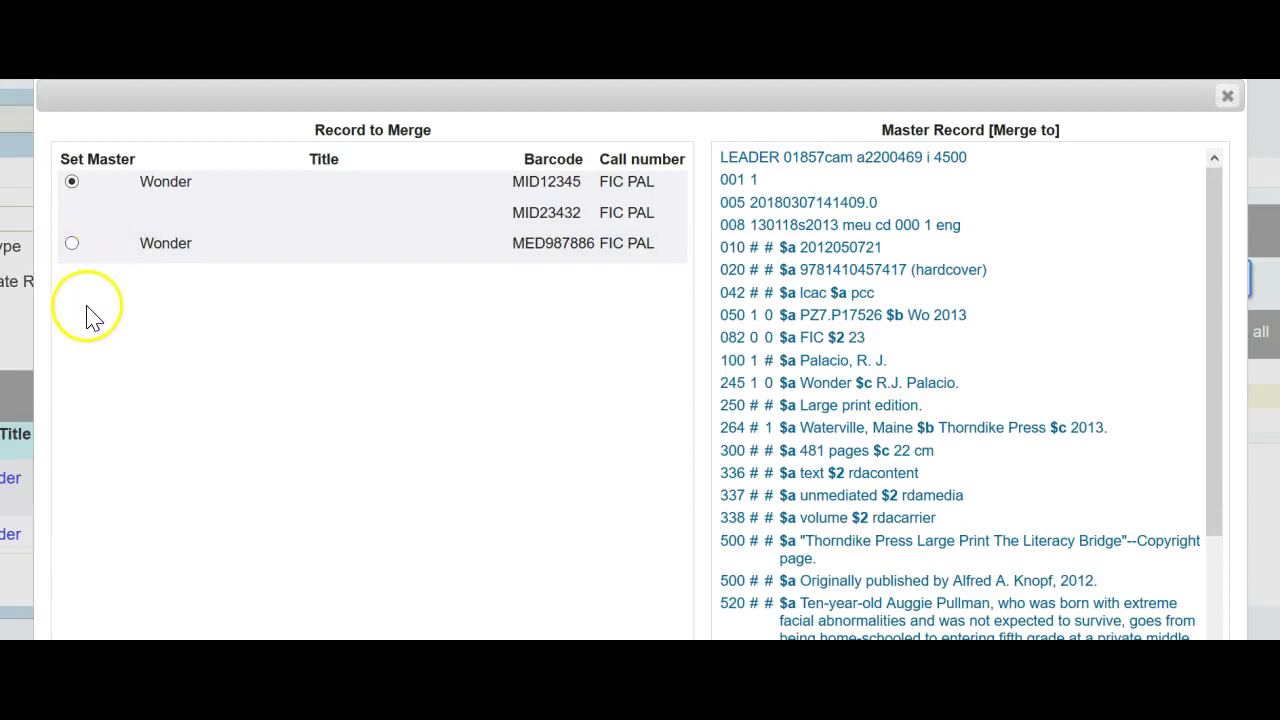
# Set the Wonder record with barcode MED987886 as master and review its MARC fields down to the 852 holdings.
pyautogui.click(72, 244)
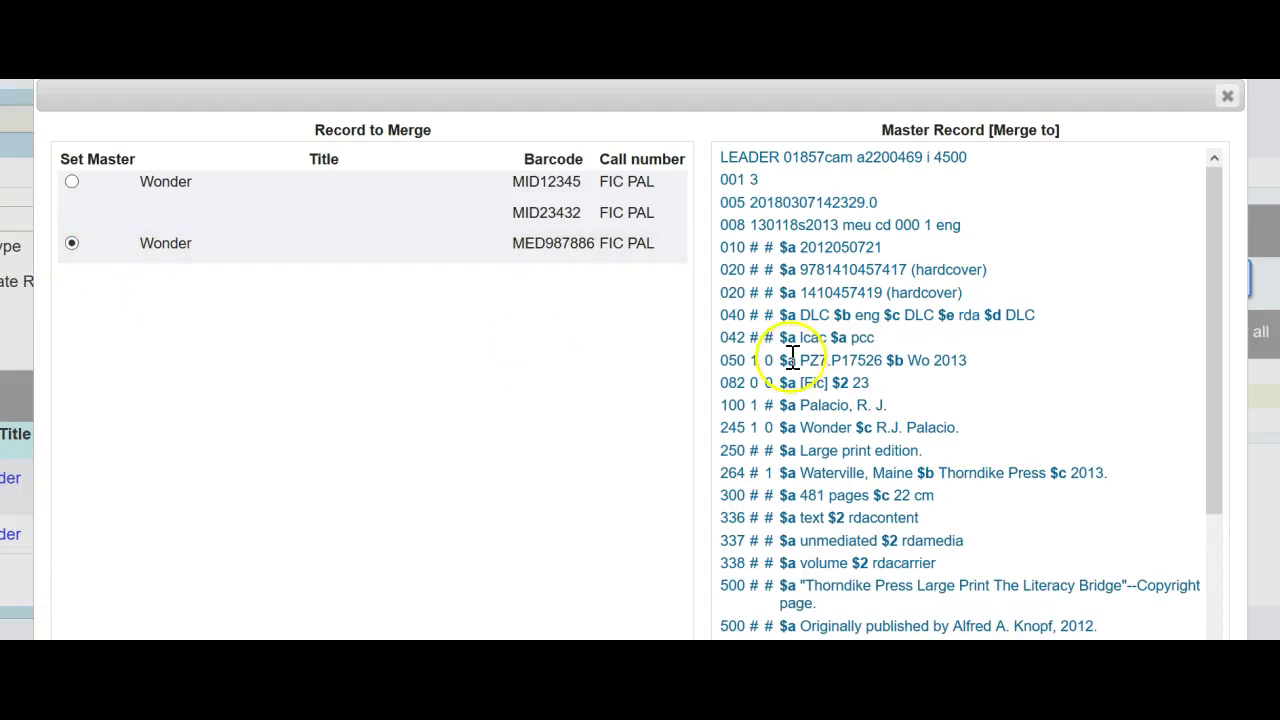
pyautogui.scroll(-3, 1108, 316)
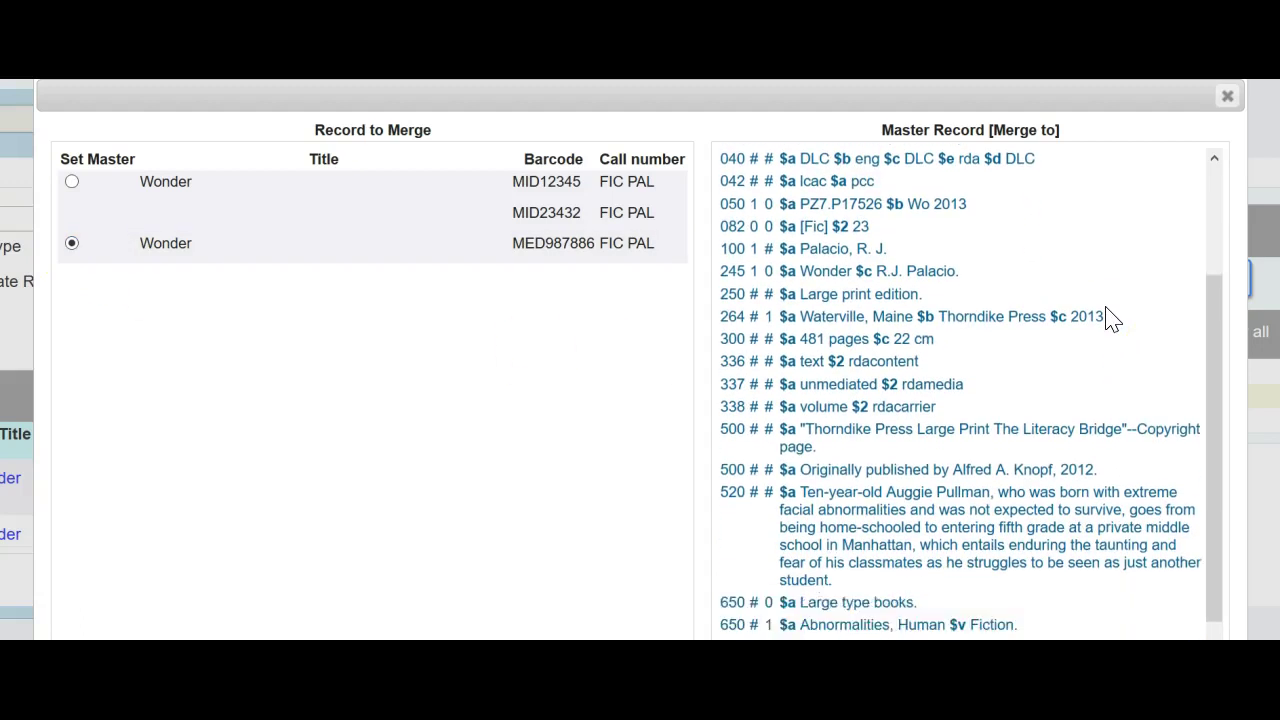
pyautogui.scroll(-2, 1108, 316)
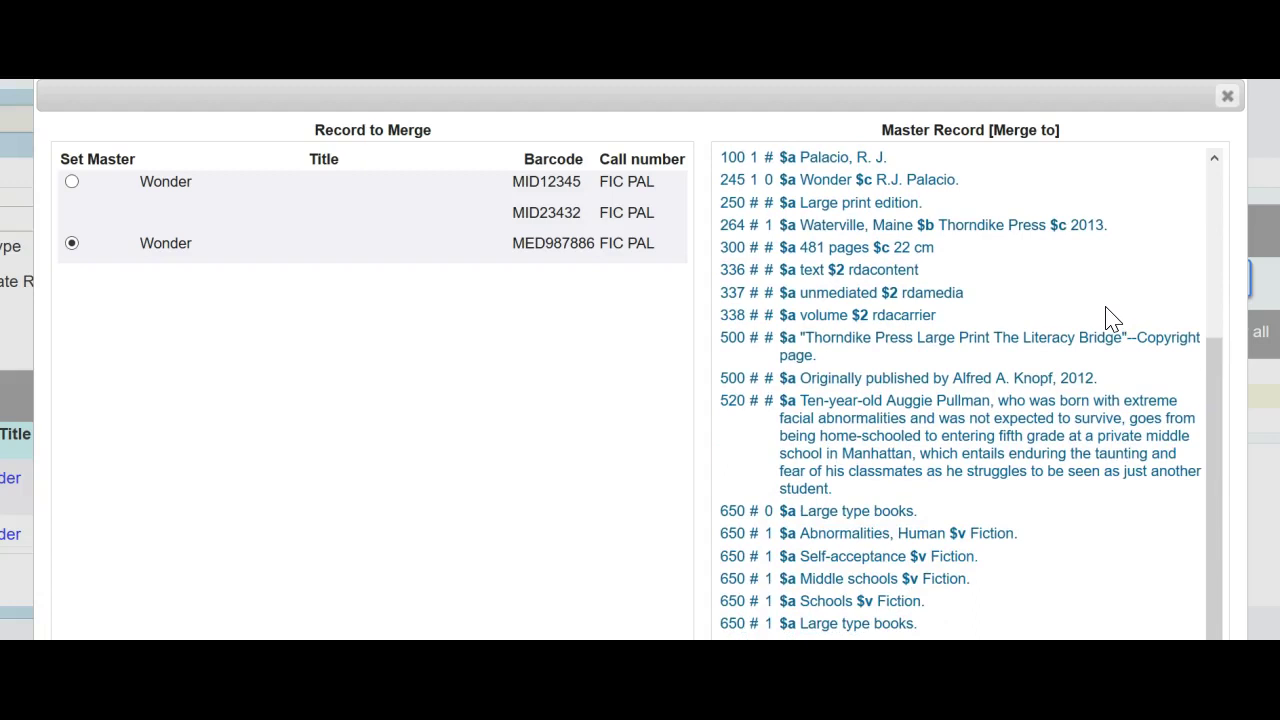
pyautogui.scroll(-3, 1112, 316)
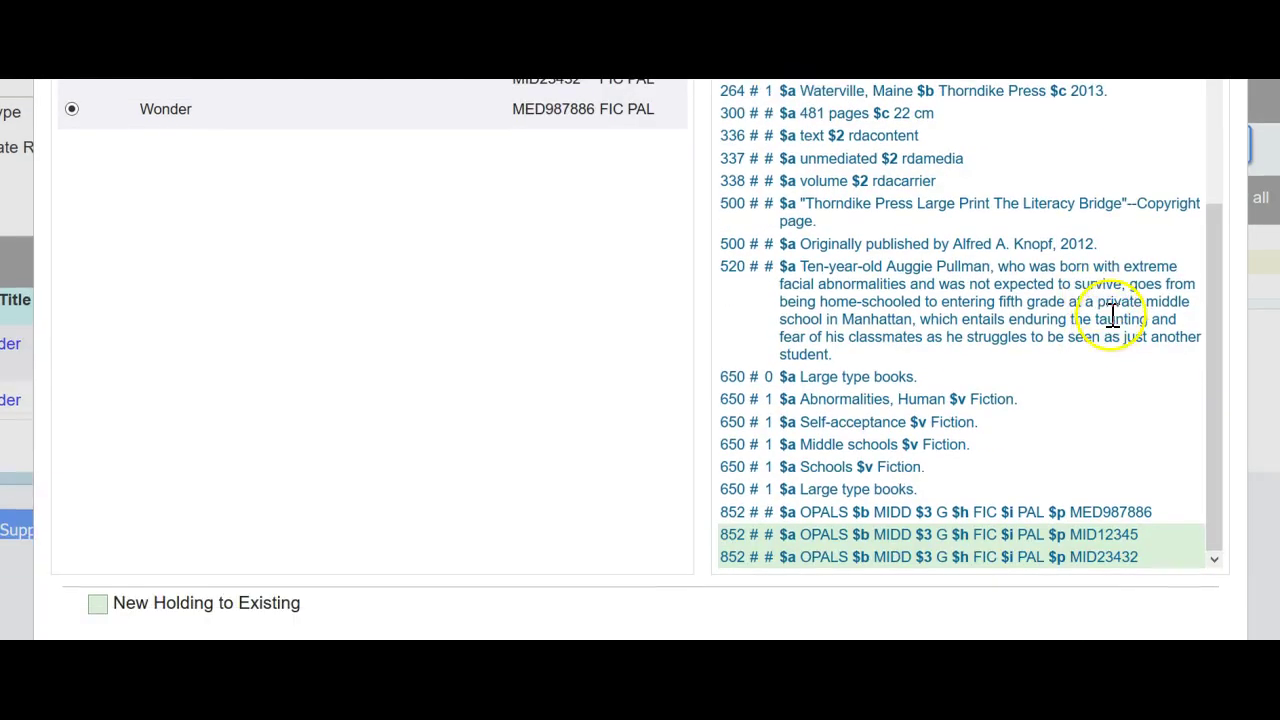
pyautogui.scroll(4, 745, 340)
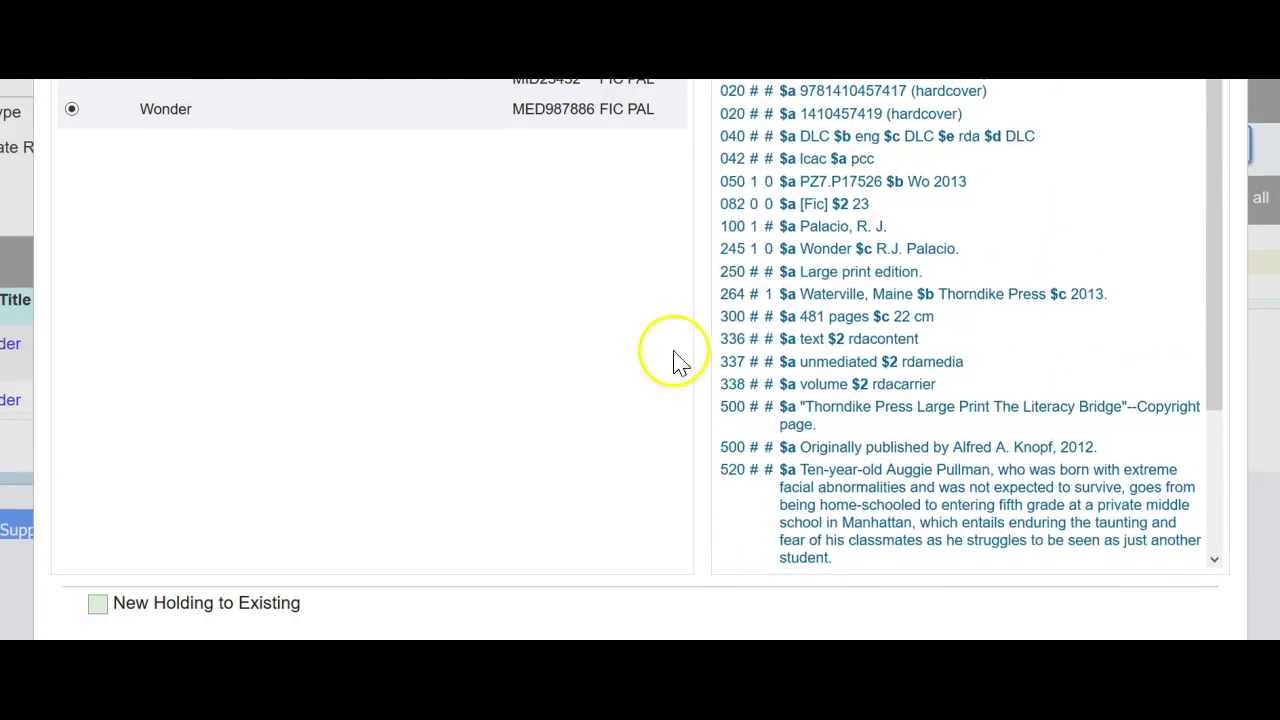
pyautogui.scroll(2, 577, 377)
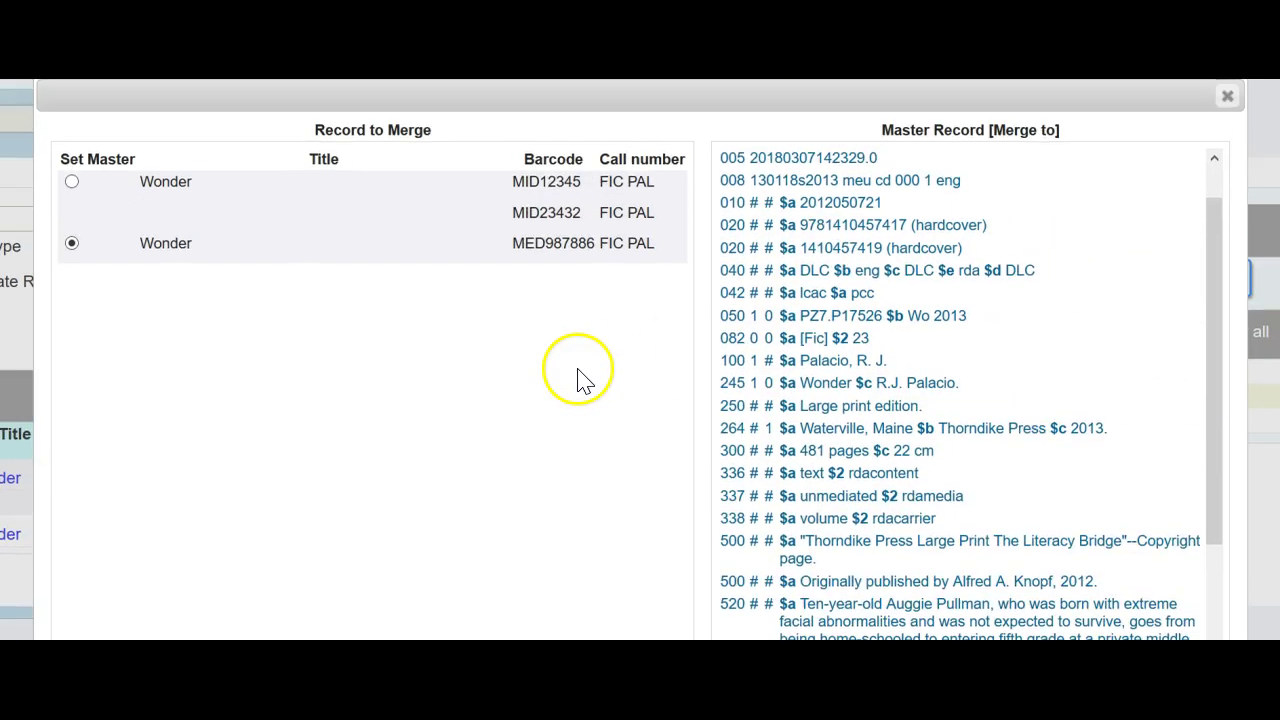
# Set the Wonder record with barcodes MID12345 and MID23432 as the master and accept the merge preview.
pyautogui.click(72, 183)
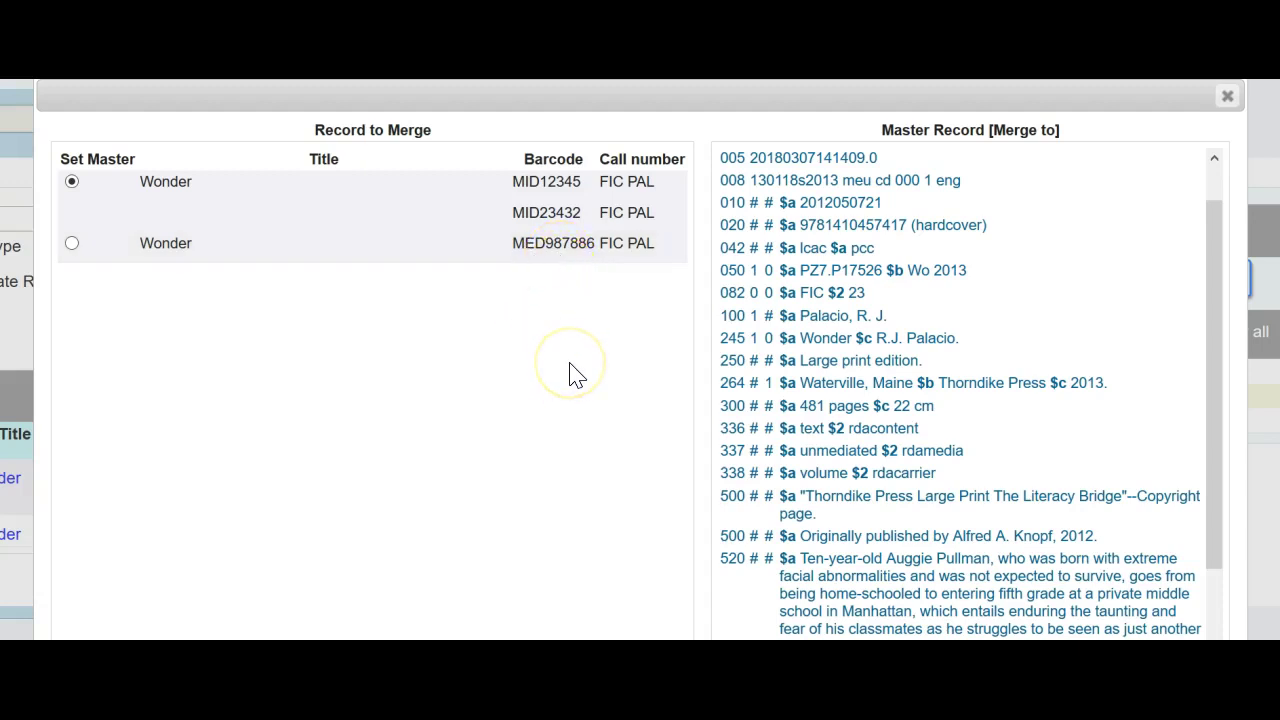
pyautogui.scroll(-3, 570, 372)
pyautogui.scroll(-2, 568, 372)
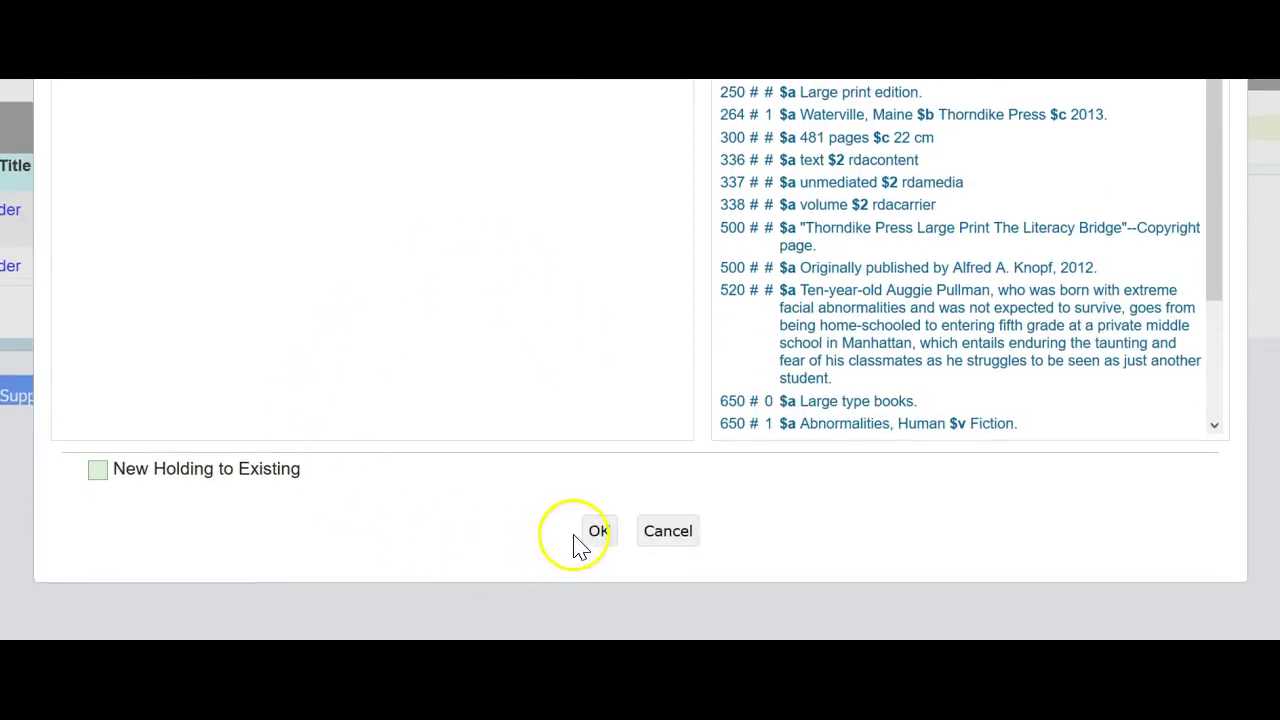
pyautogui.click(600, 530)
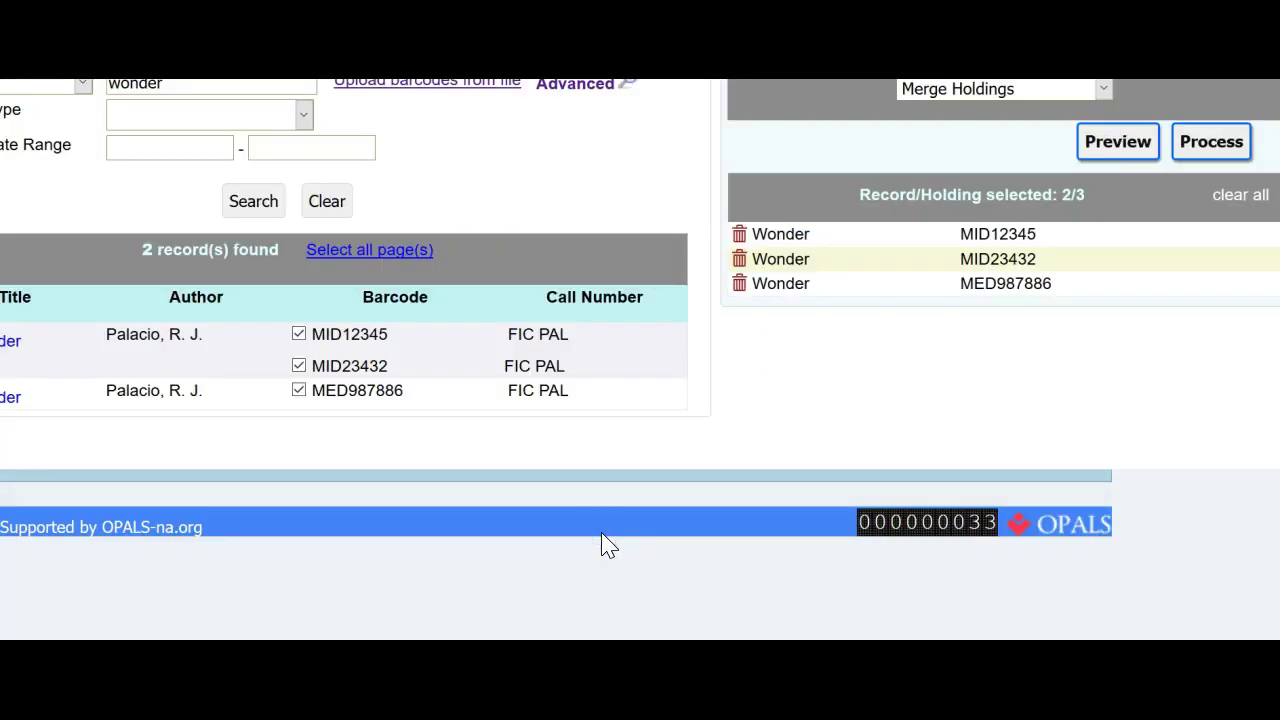
# Process the Merge Holdings request for the selected Wonder records.
pyautogui.scroll(2, 889, 489)
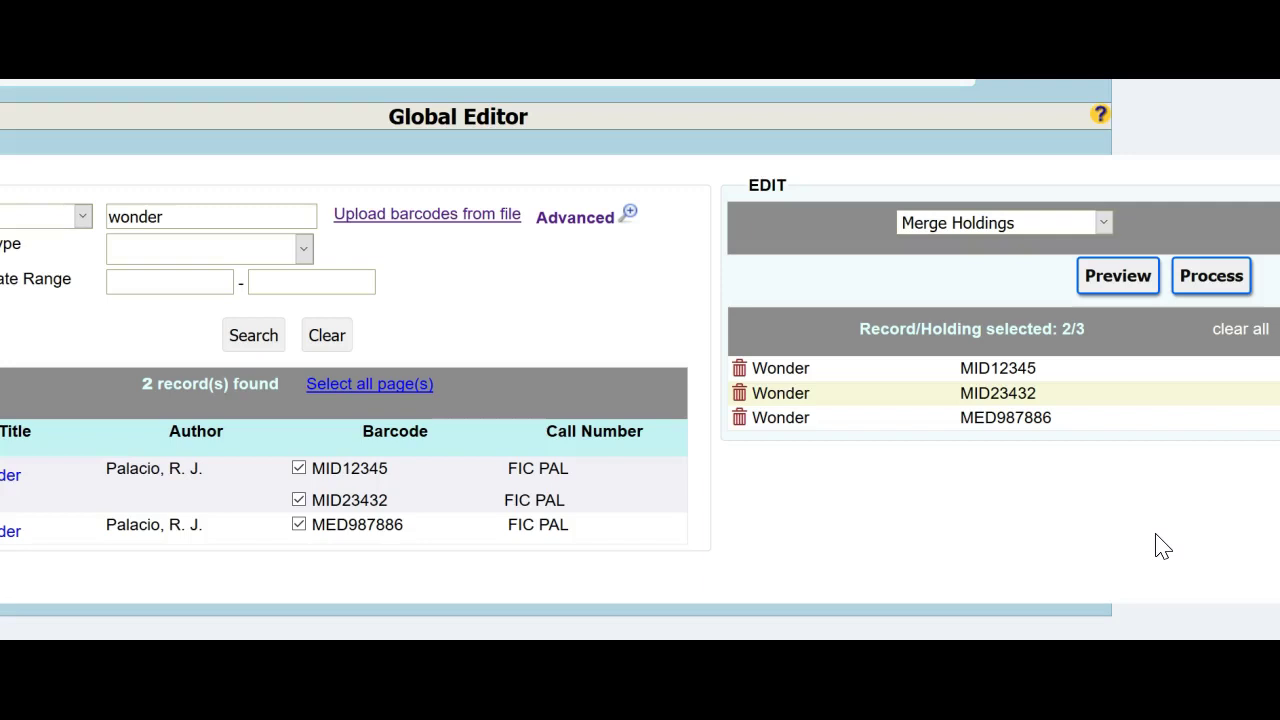
pyautogui.click(1210, 277)
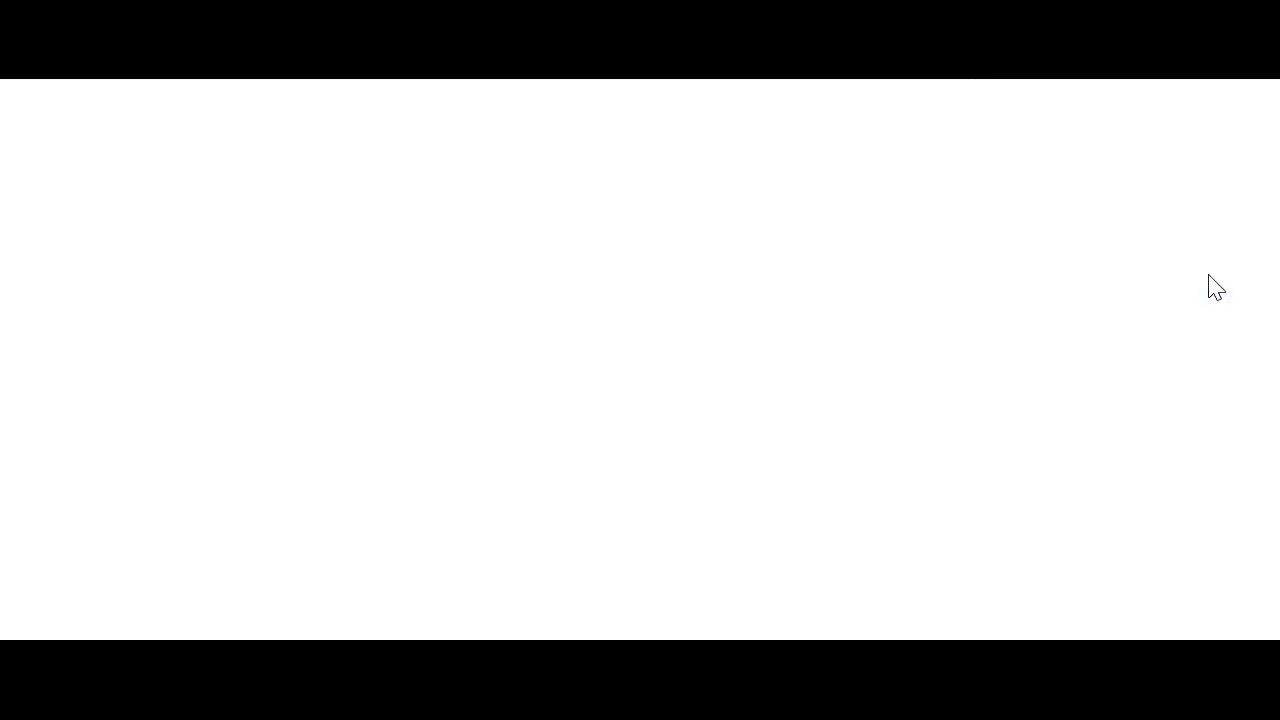
pyautogui.click(1158, 313)
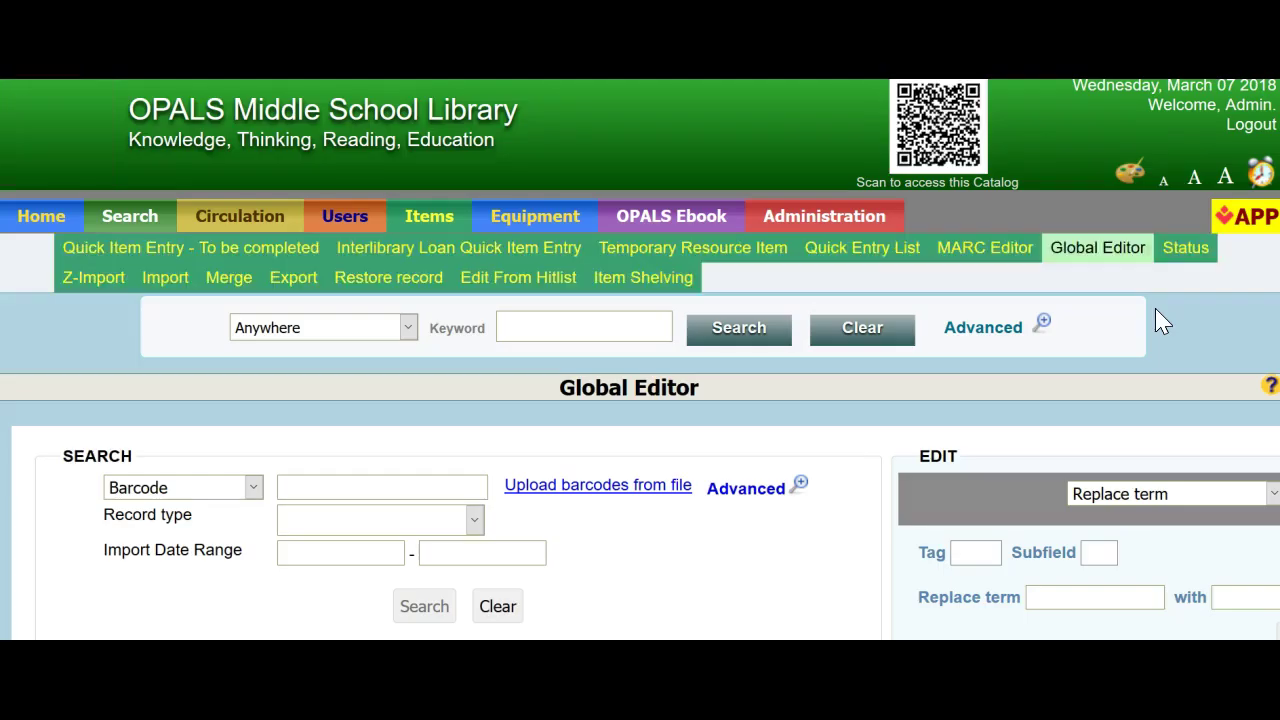
# Check the newest Merge Holdings entry in the Global Editor's request list, including its action and record and holding counts.
pyautogui.scroll(-2, 963, 288)
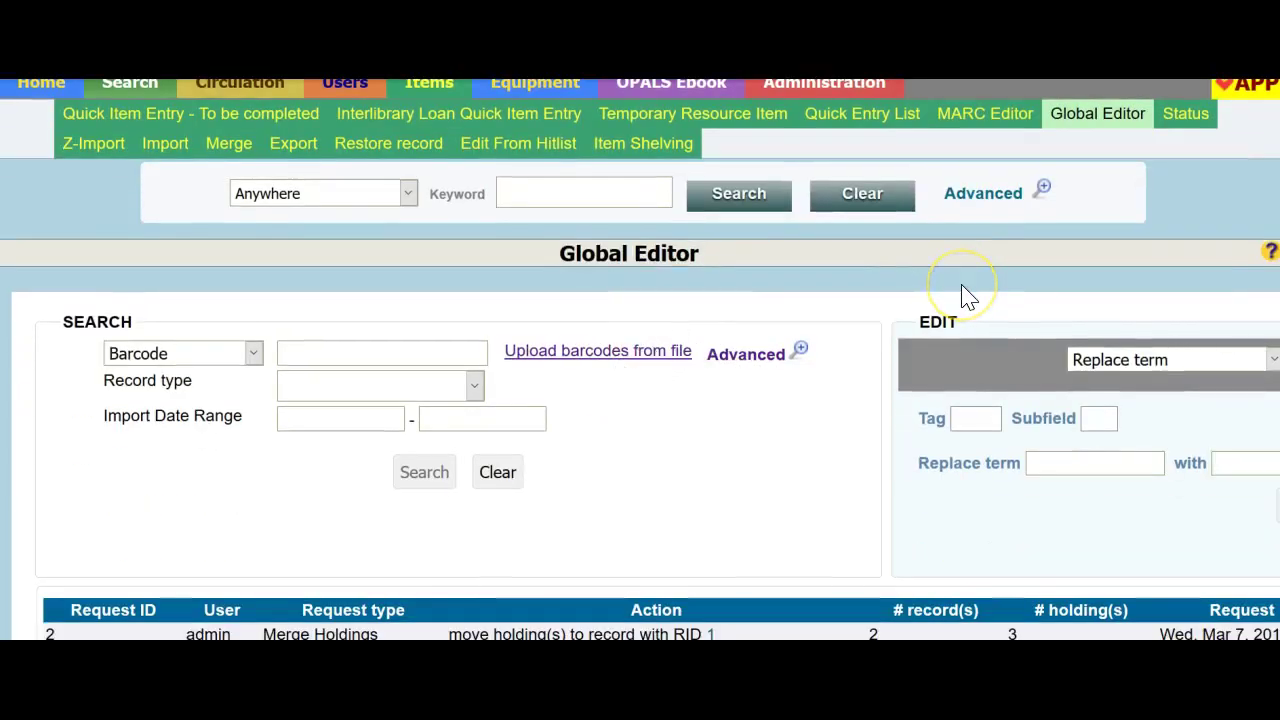
pyautogui.scroll(-2, 966, 286)
pyautogui.scroll(-2, 940, 275)
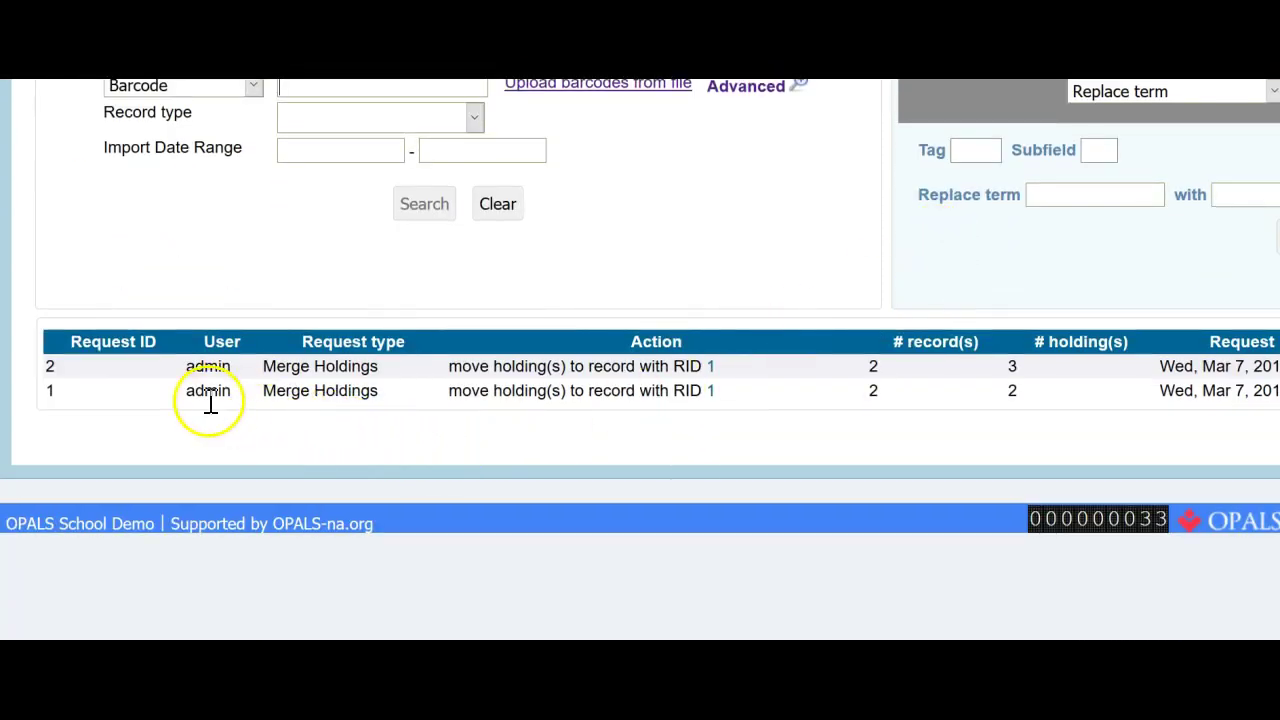
pyautogui.moveTo(263, 366); pyautogui.dragTo(734, 368)
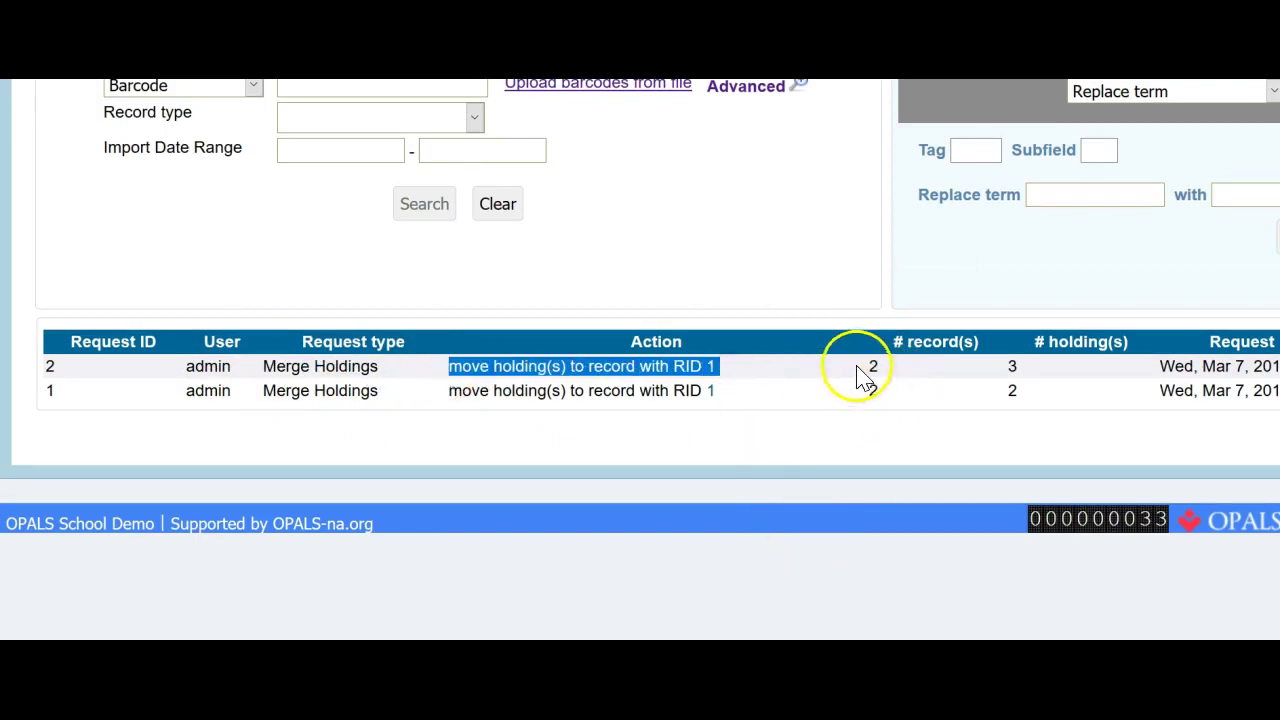
pyautogui.click(900, 372)
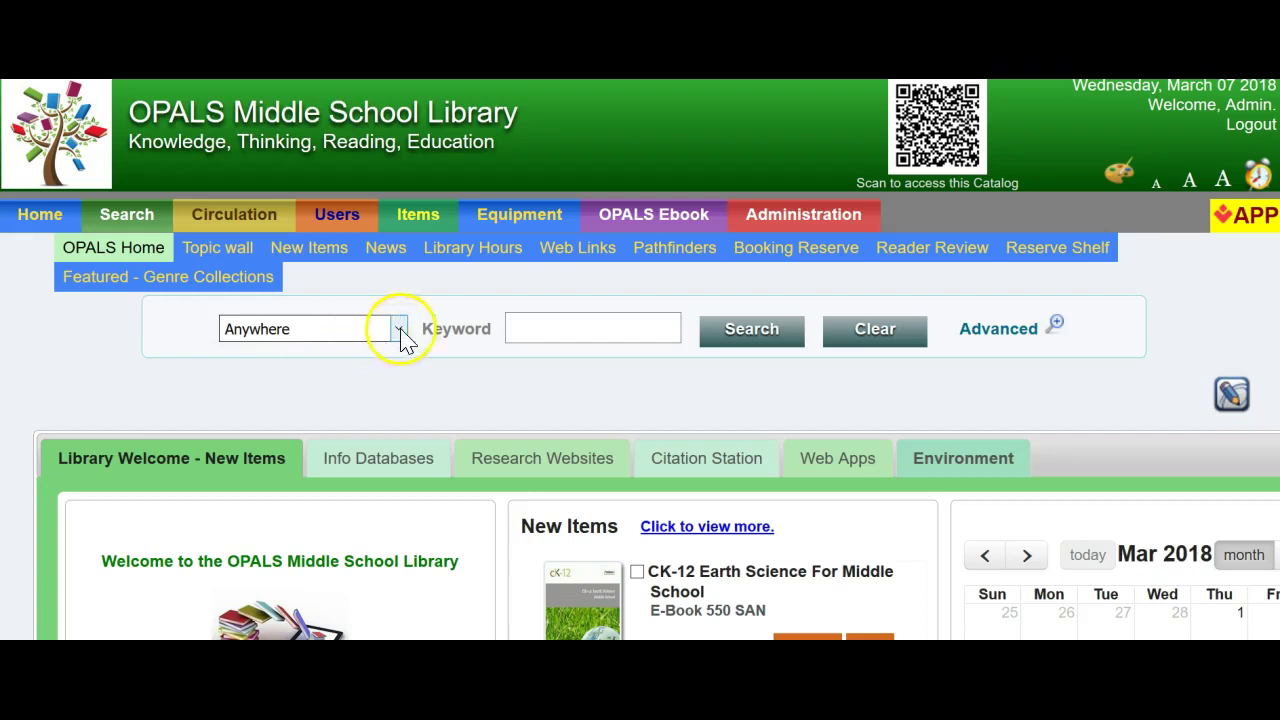
# Search the library catalog anywhere for "wonder palacio" and check the listed record's availability.
pyautogui.click(517, 331)
pyautogui.write('wonder')
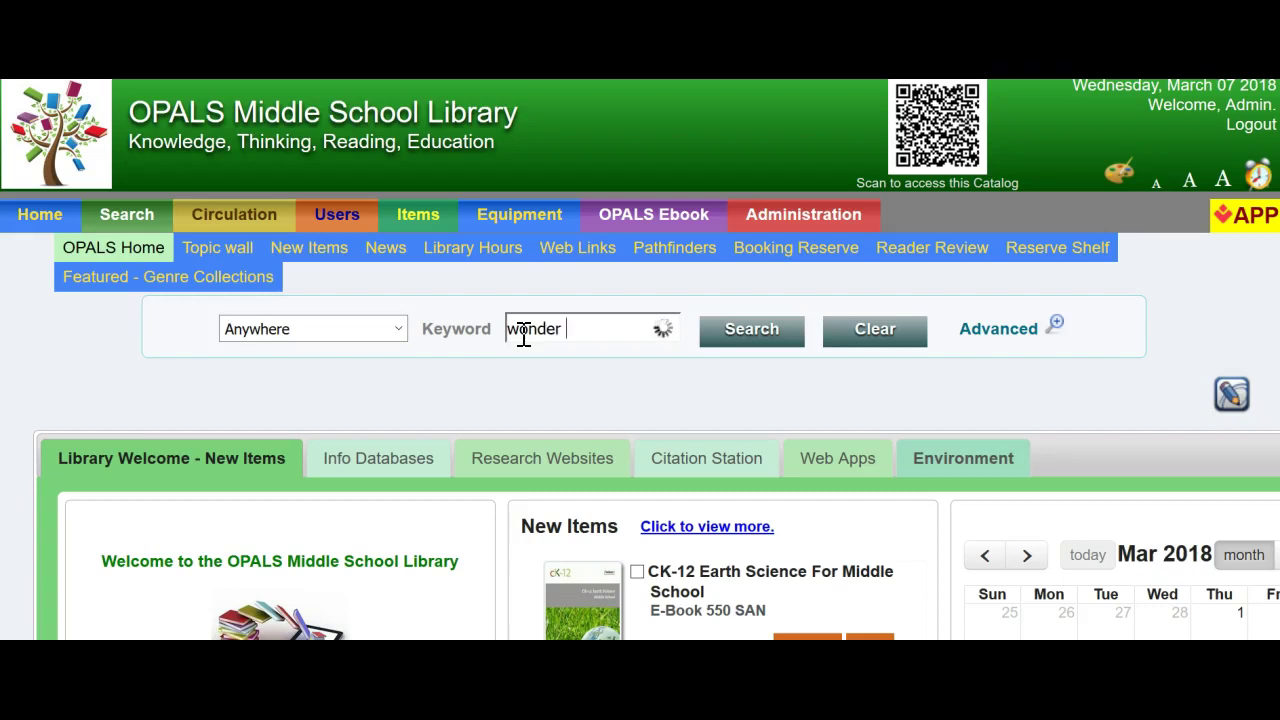
pyautogui.write(' palacio')
pyautogui.click(742, 333)
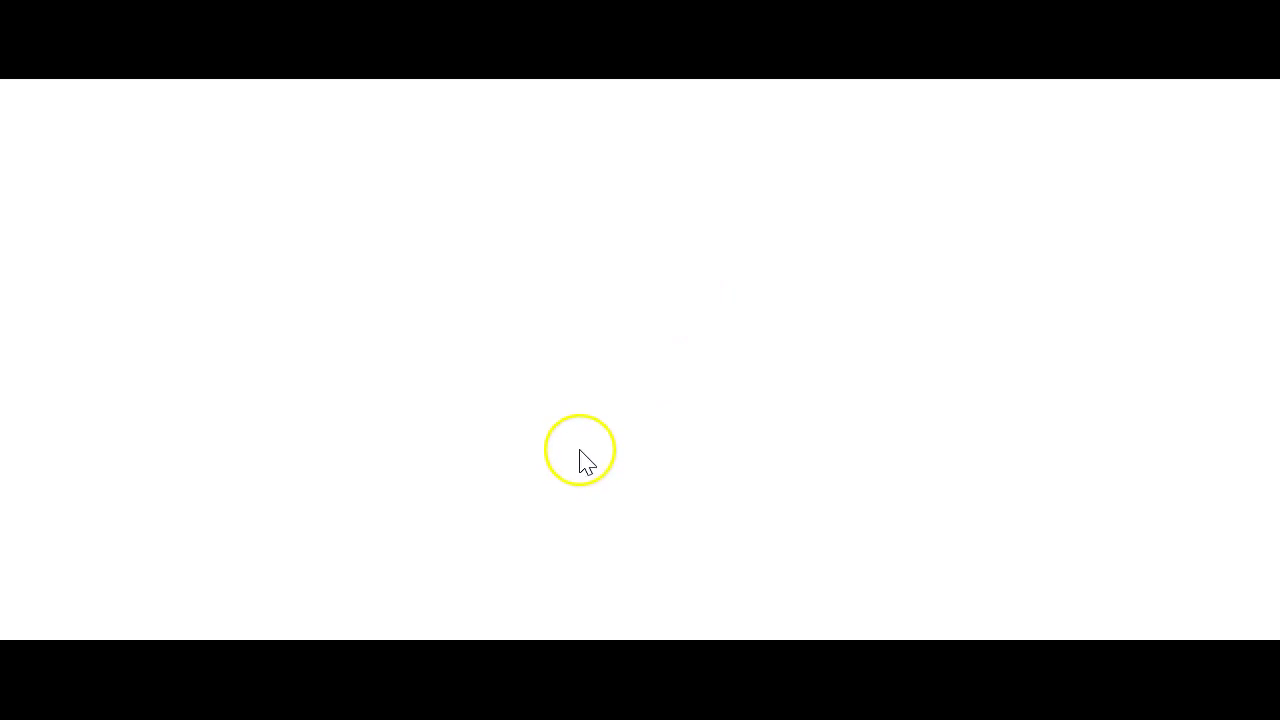
pyautogui.scroll(-3, 575, 443)
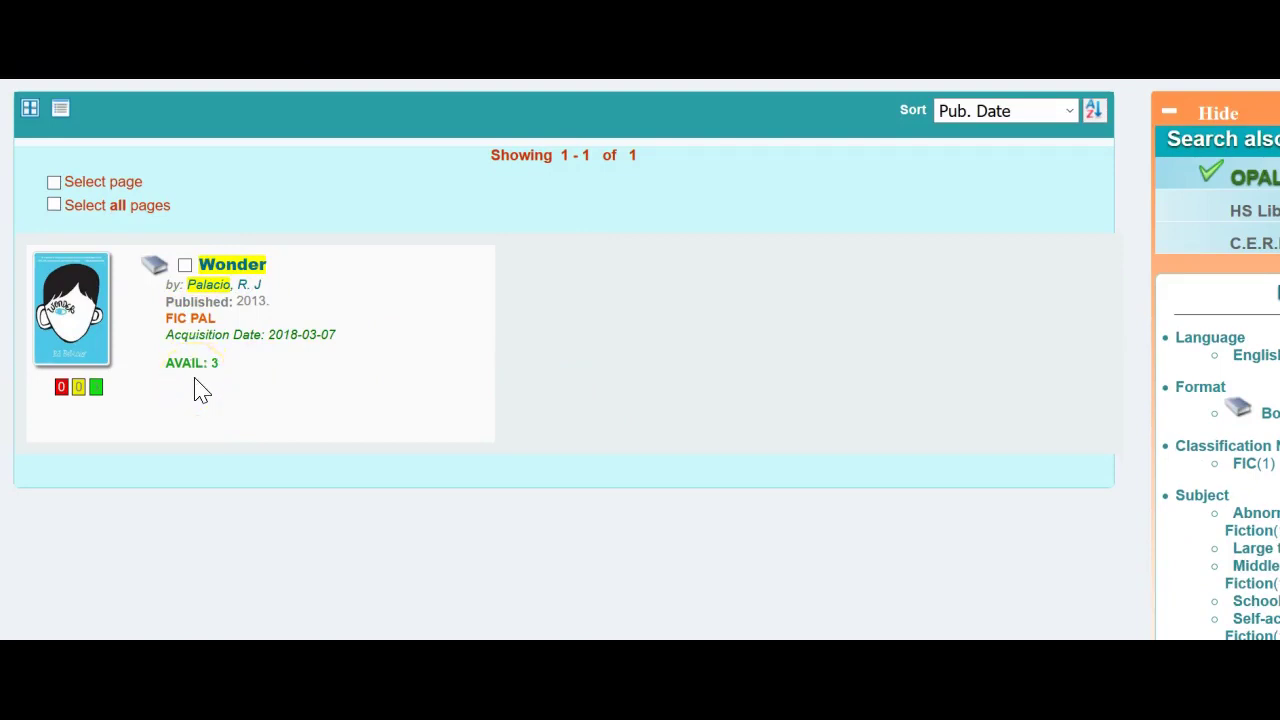
pyautogui.scroll(2, 246, 395)
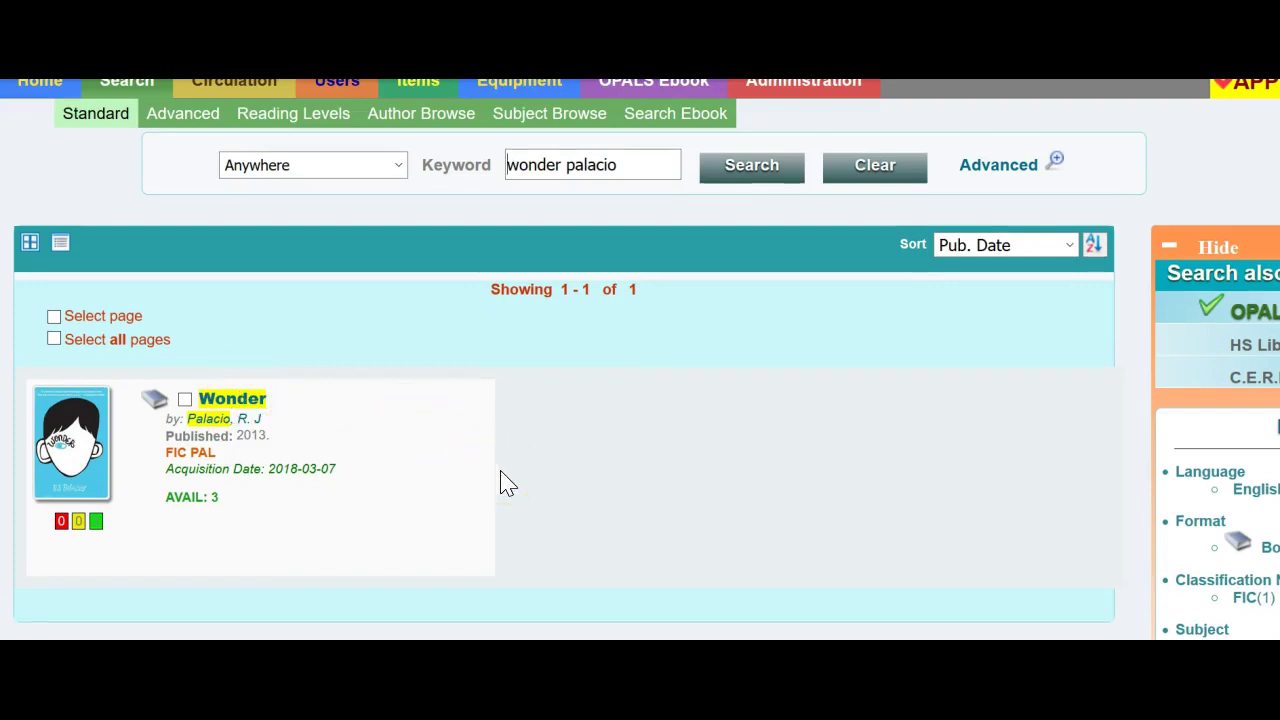
pyautogui.scroll(2, 505, 484)
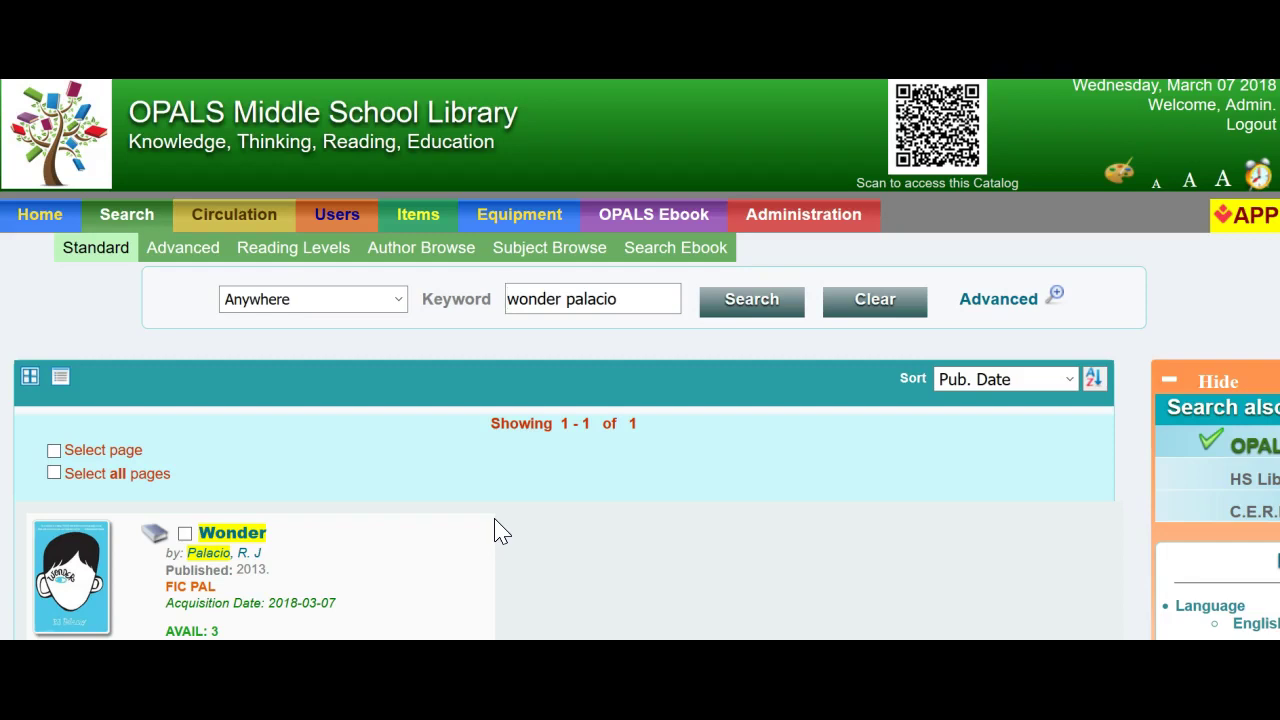
# Open the Global Editor for items and set its simple search to look up records by Title.
pyautogui.moveTo(429, 210)
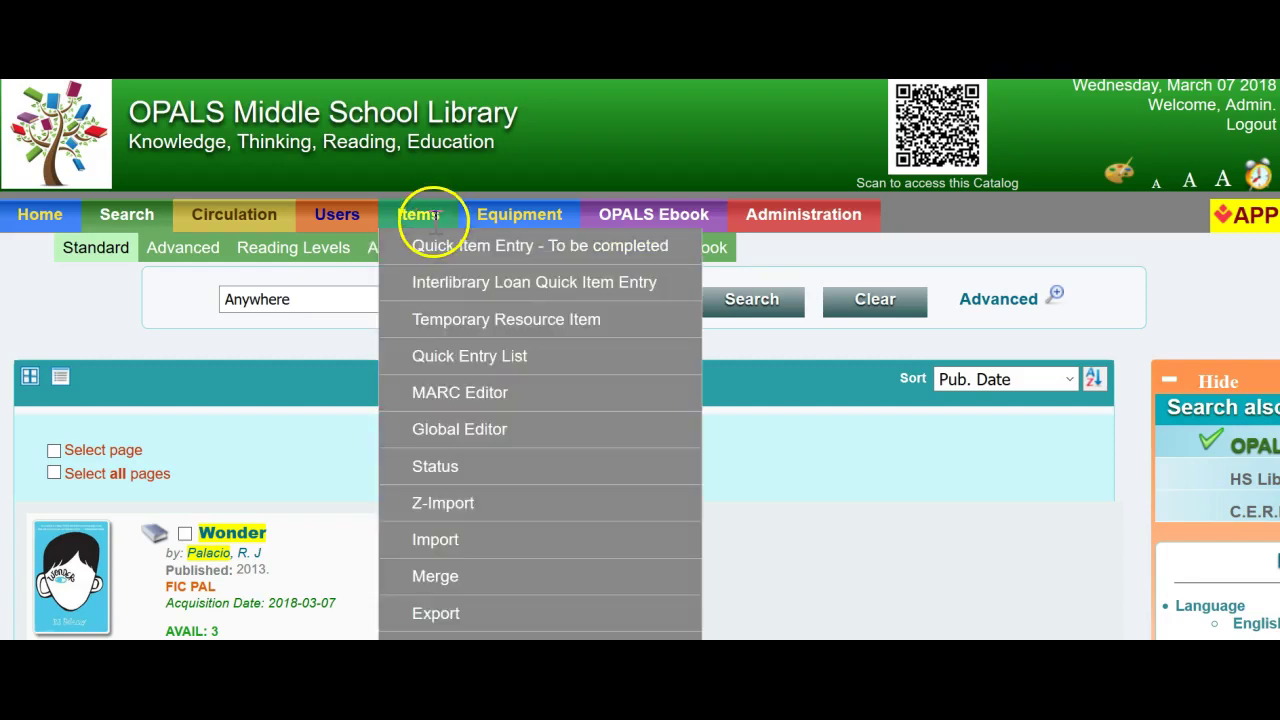
pyautogui.click(470, 440)
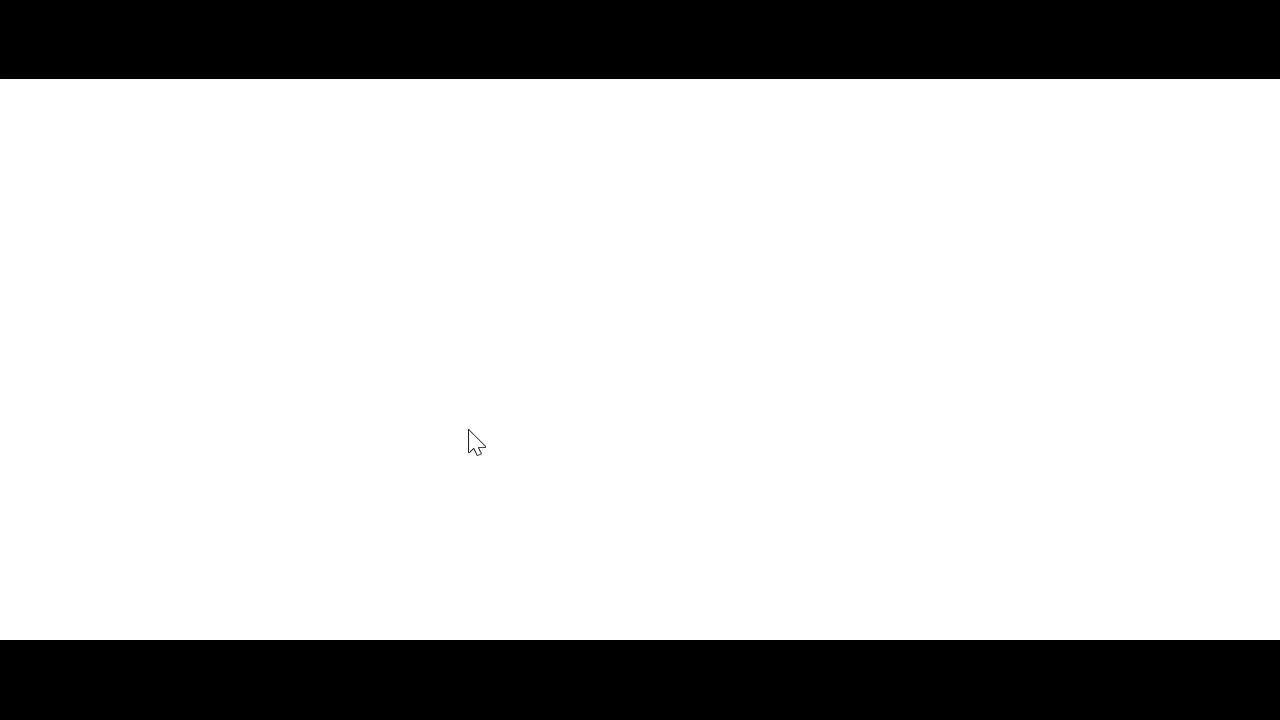
pyautogui.scroll(-3, 469, 431)
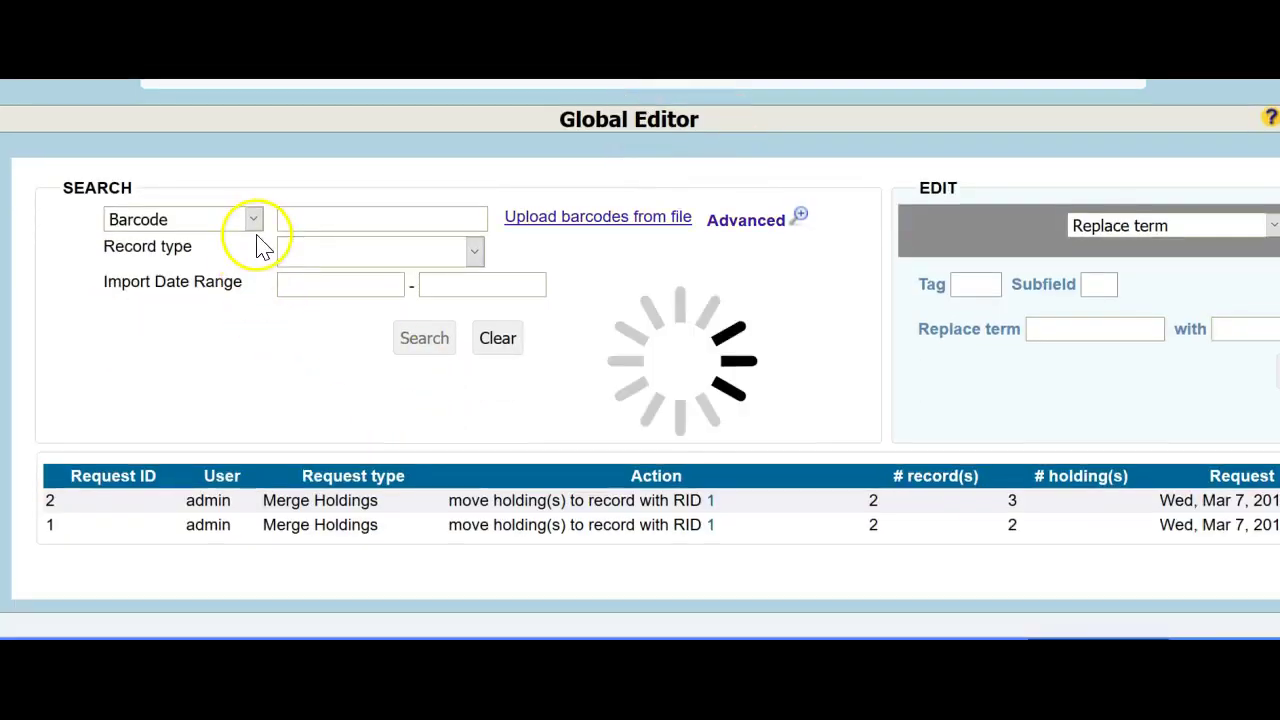
pyautogui.click(256, 224)
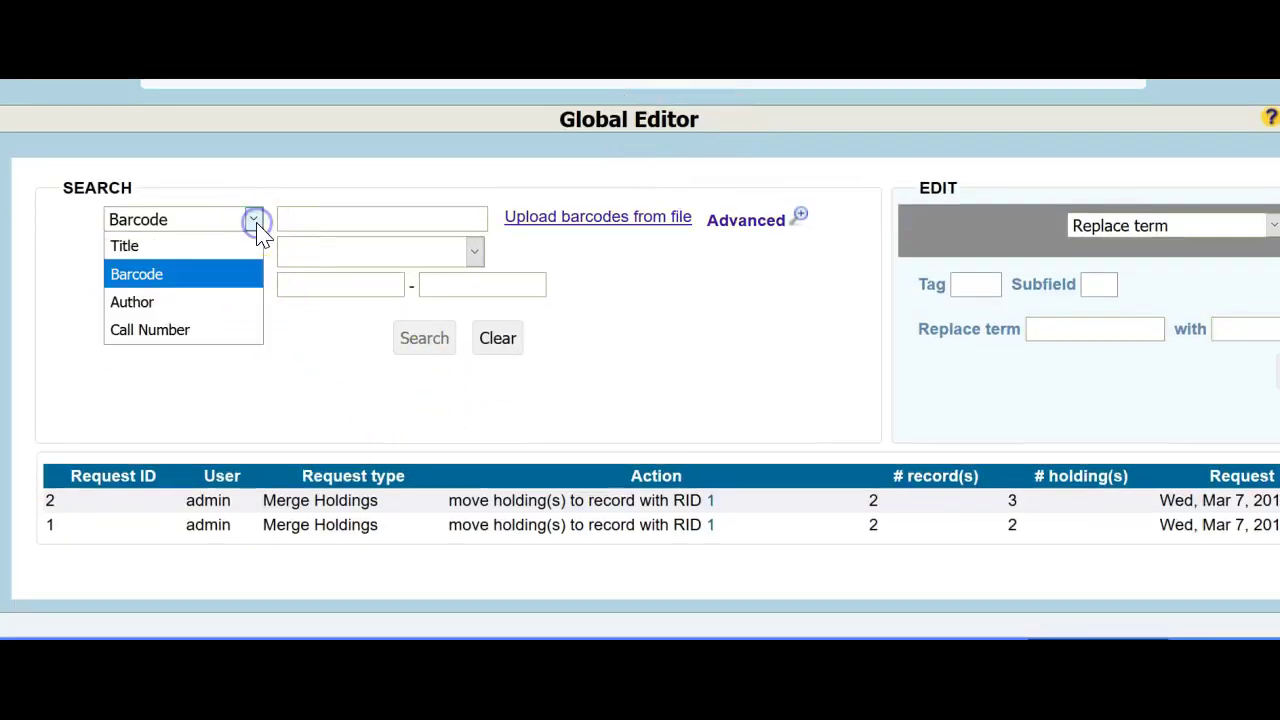
pyautogui.click(160, 245)
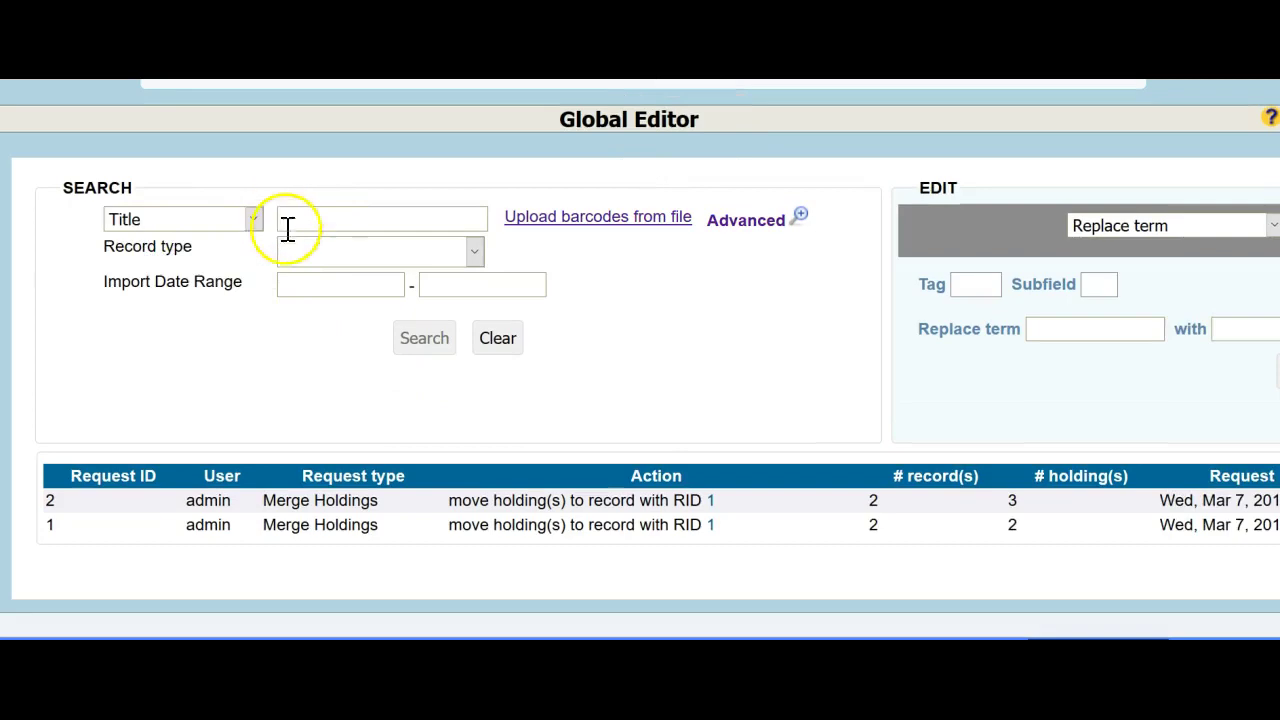
# Switch the Global Editor to advanced search and enter tag 020 in the first "contain" criterion, leaving its subfield data ready for entry.
pyautogui.click(745, 222)
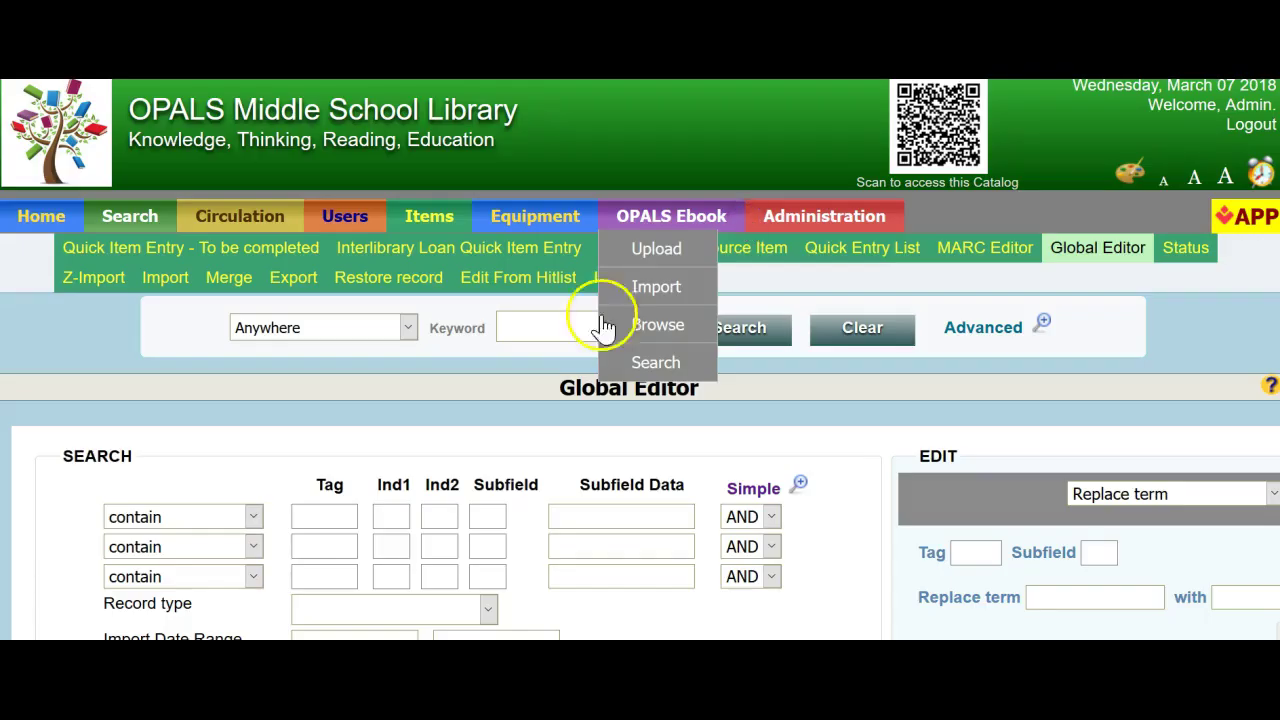
pyautogui.click(302, 513)
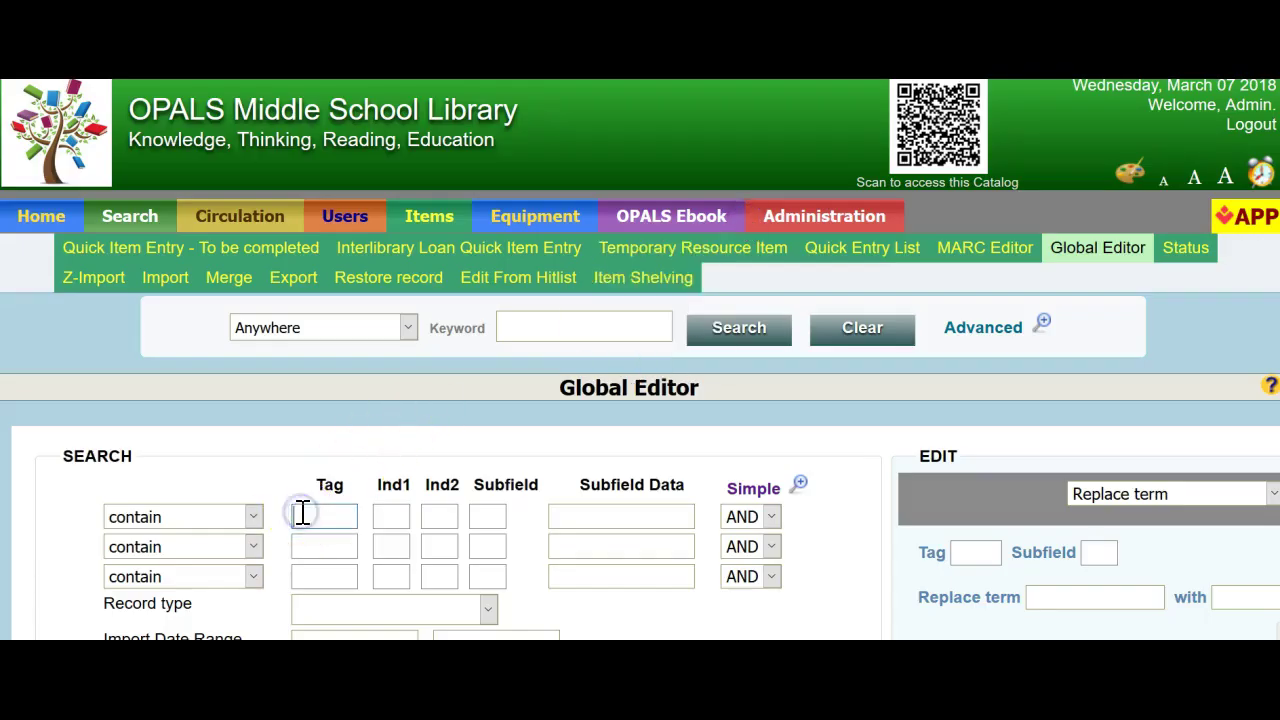
pyautogui.write('020')
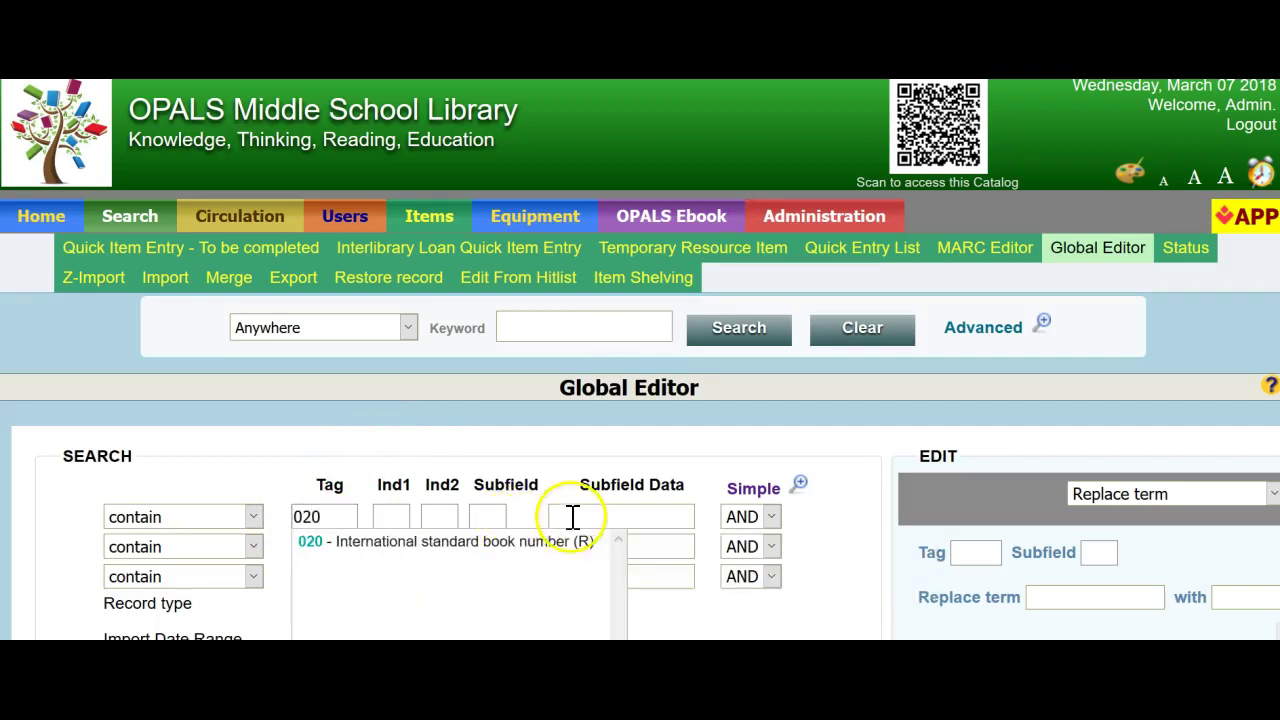
pyautogui.click(578, 516)
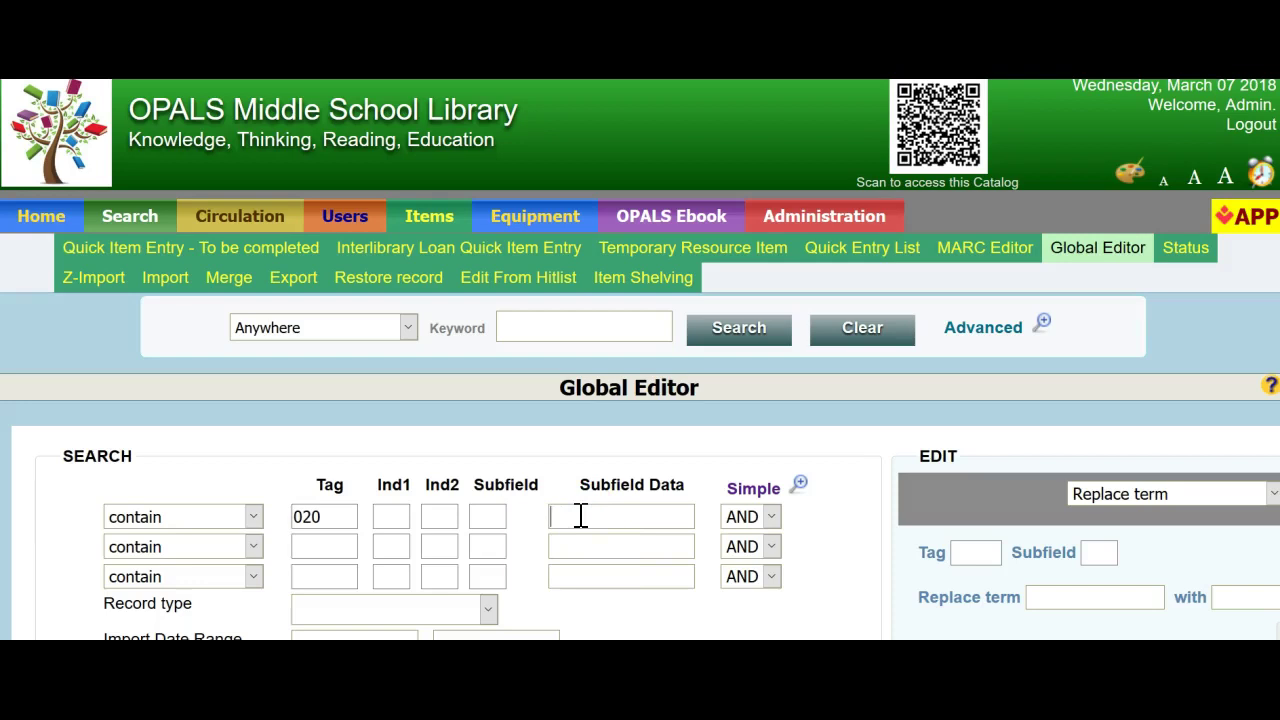
# Set the Global Editor's edit operation to Merge Holdings.
pyautogui.scroll(-2, 590, 515)
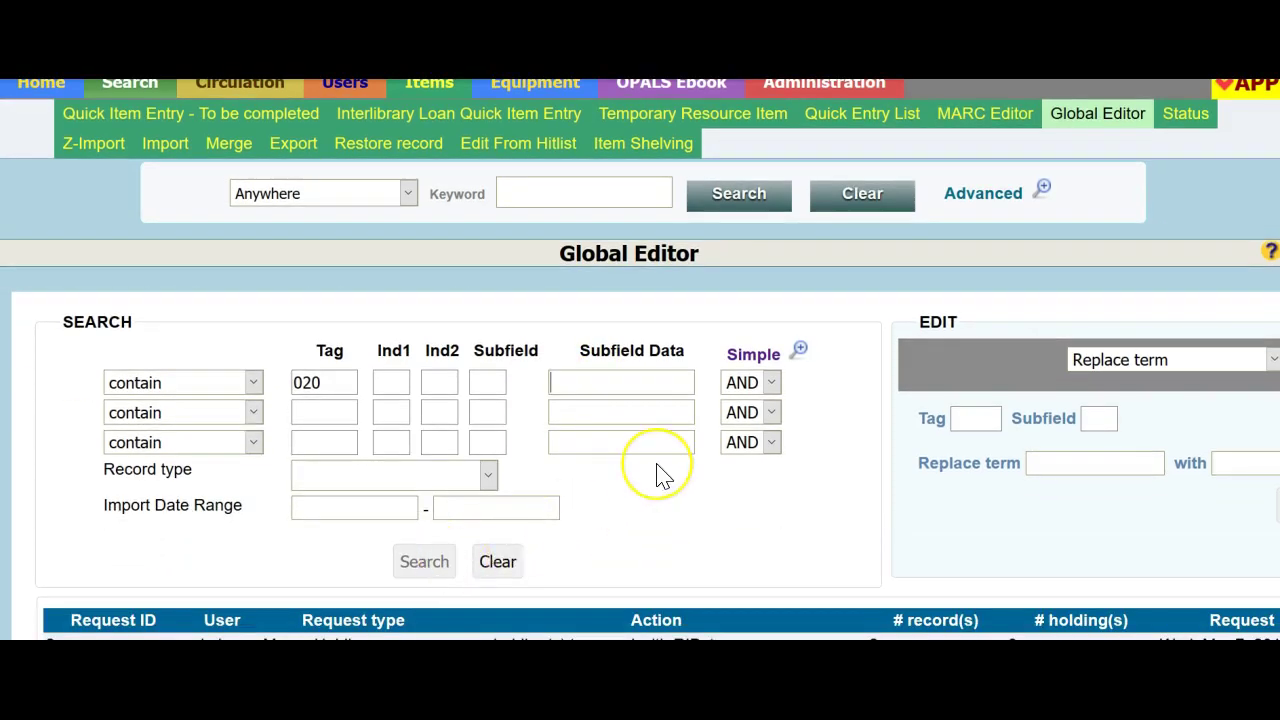
pyautogui.scroll(-2, 658, 473)
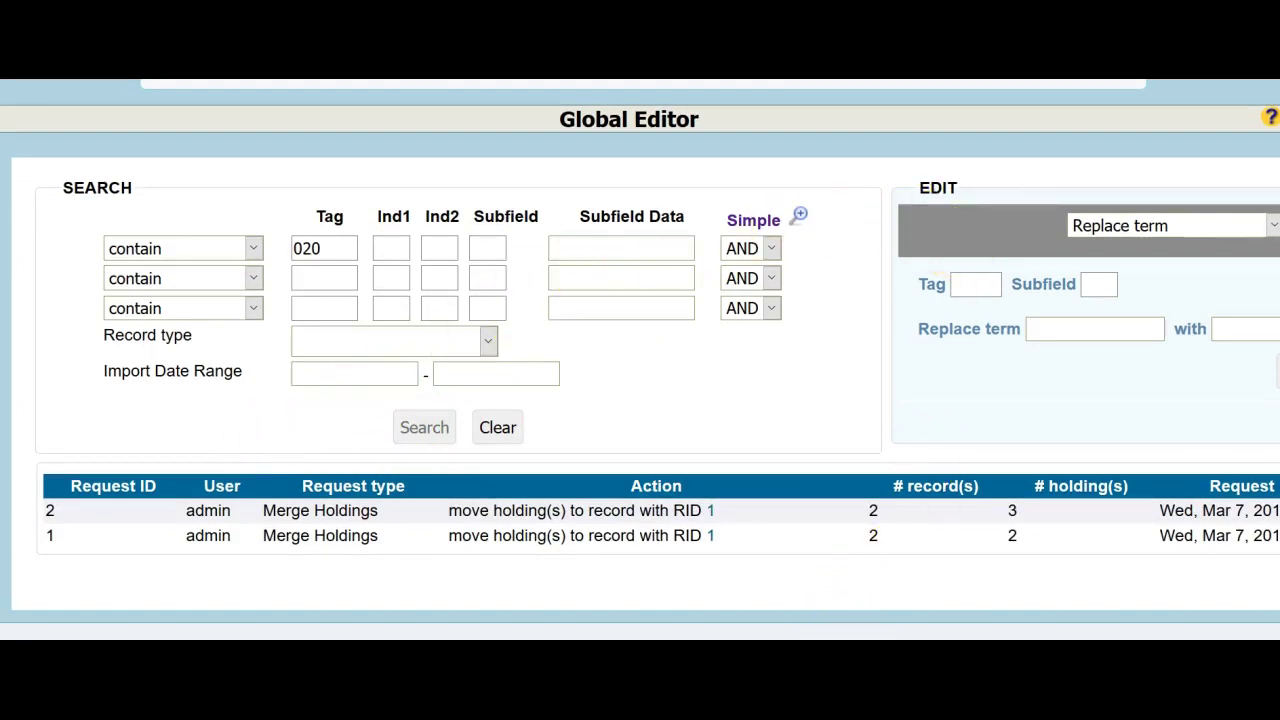
pyautogui.hscroll(3, 1050, 562)
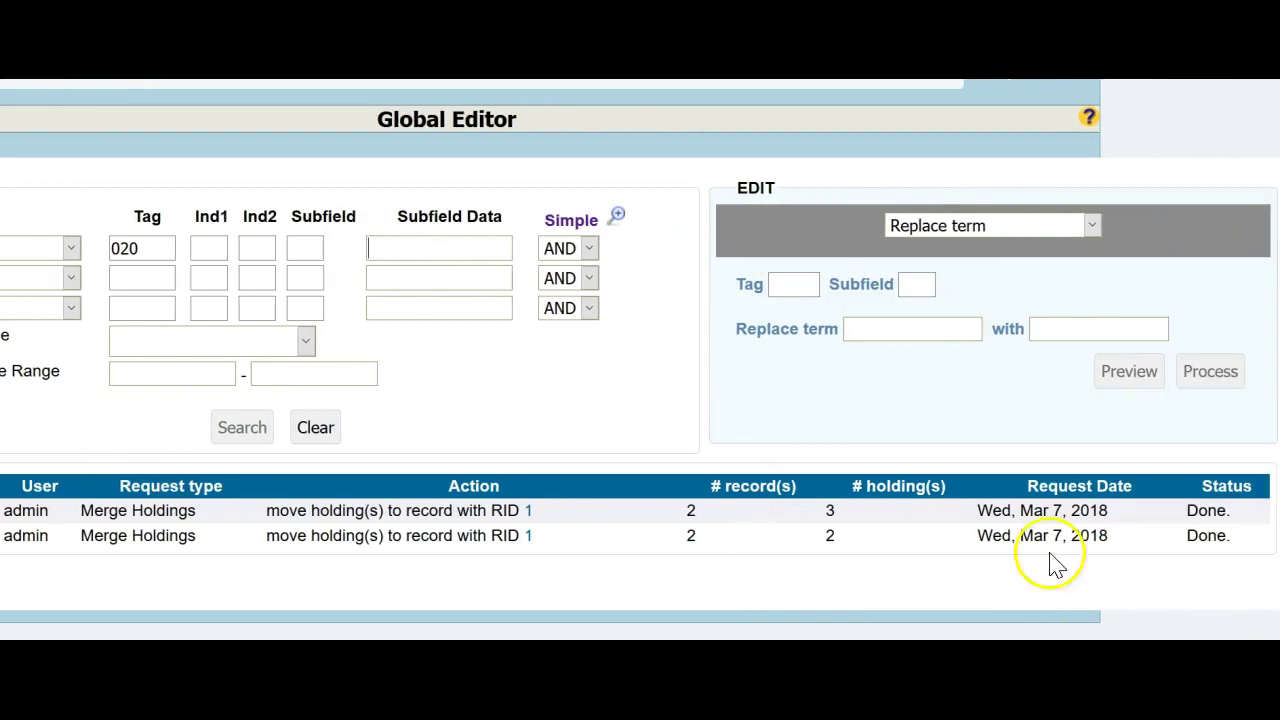
pyautogui.click(1092, 225)
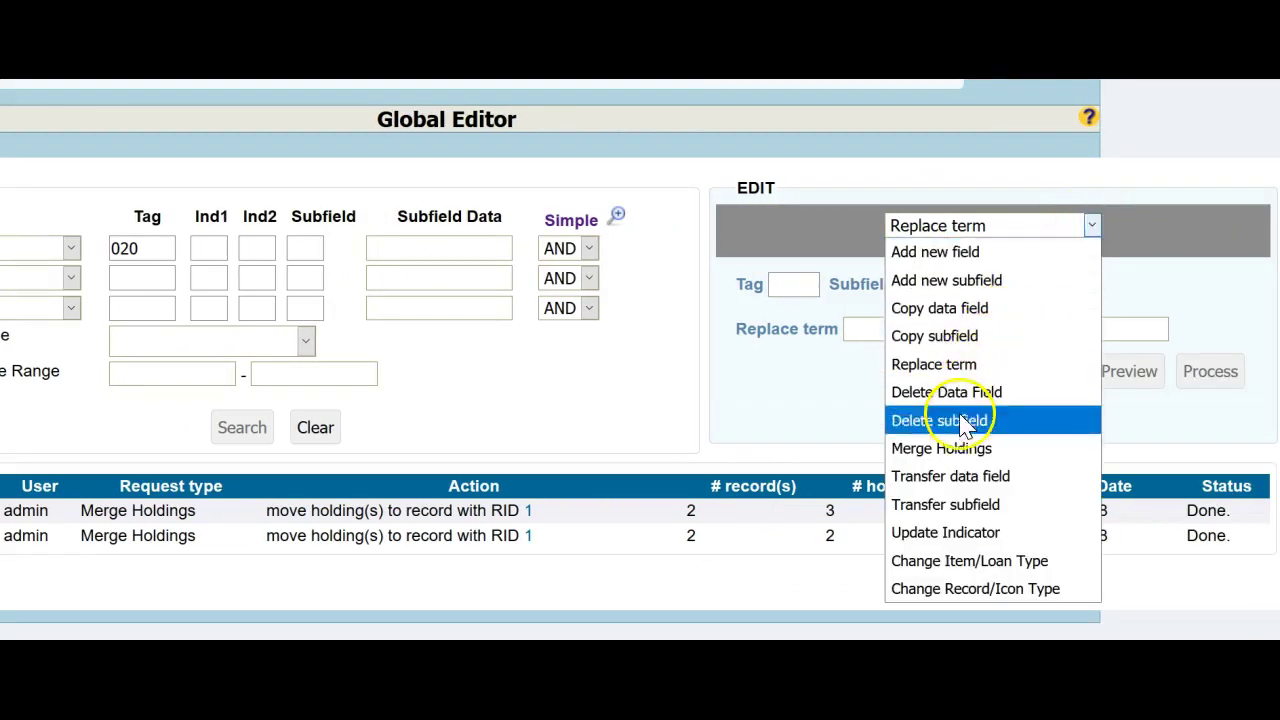
pyautogui.click(955, 452)
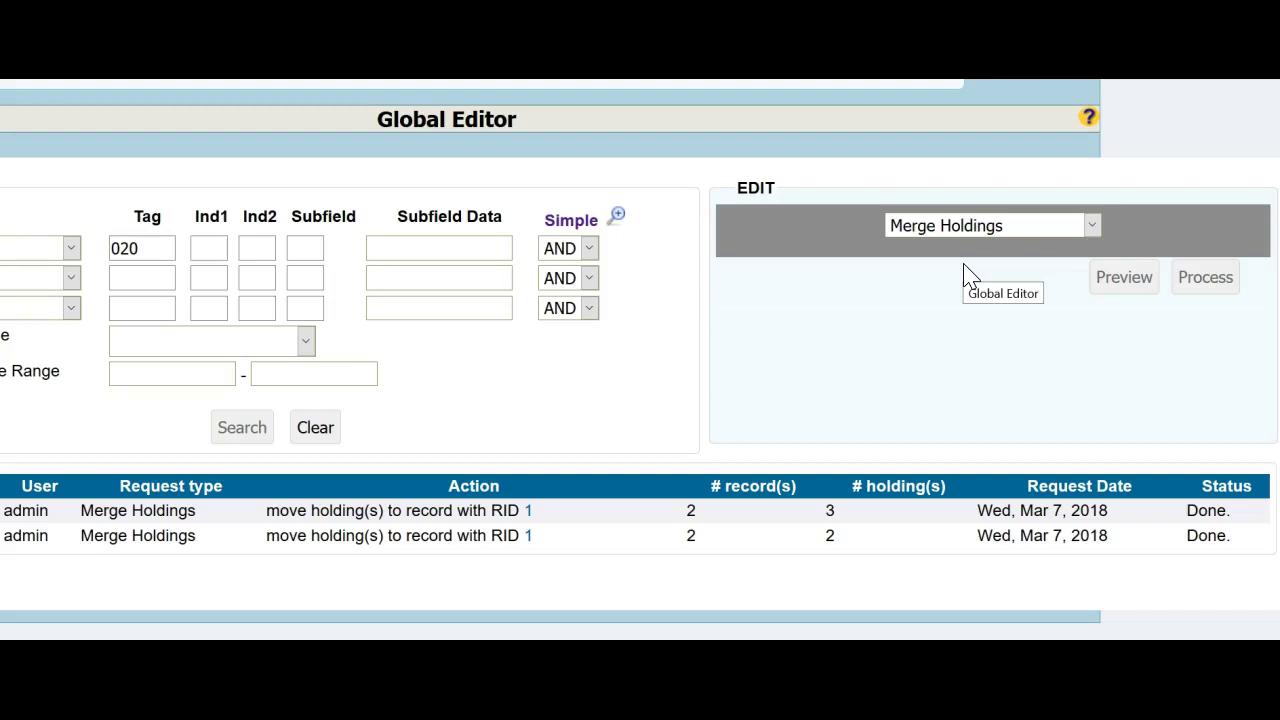
# Search the catalog anywhere for "wonder palacio" again and view the Wonder record's availability in the results.
pyautogui.scroll(3, 671, 286)
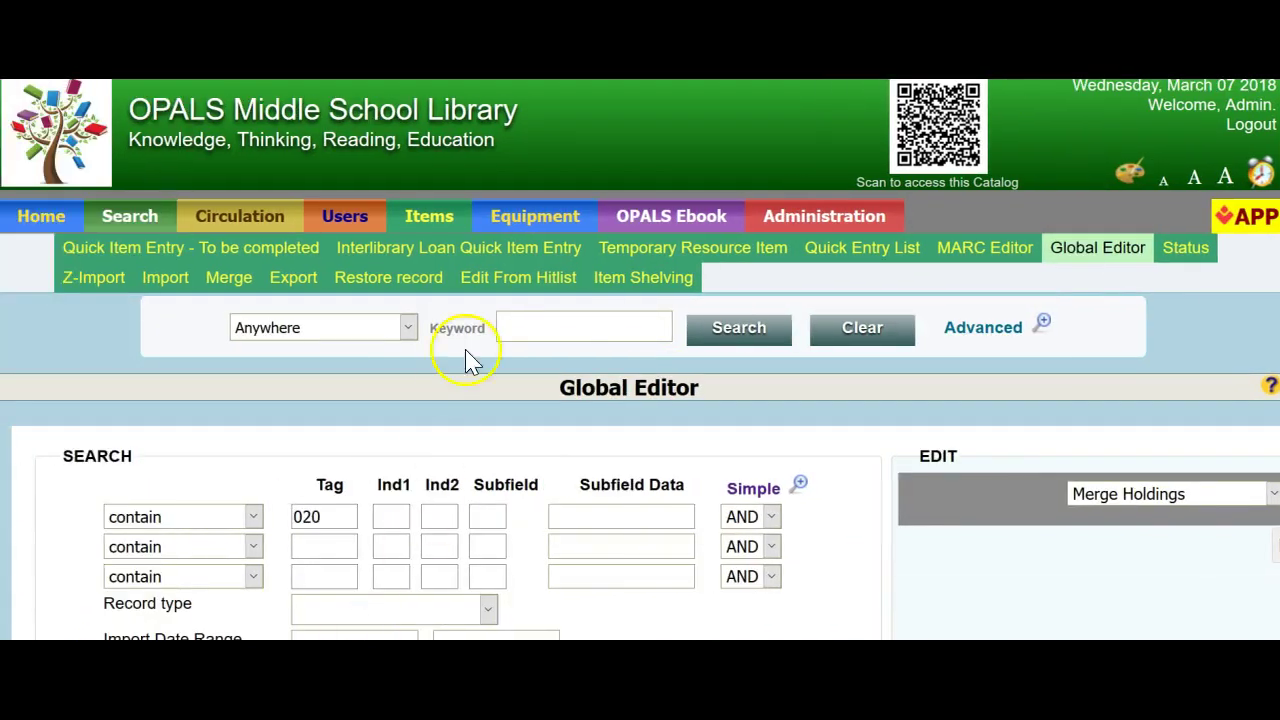
pyautogui.click(537, 326)
pyautogui.write('wonder palacio')
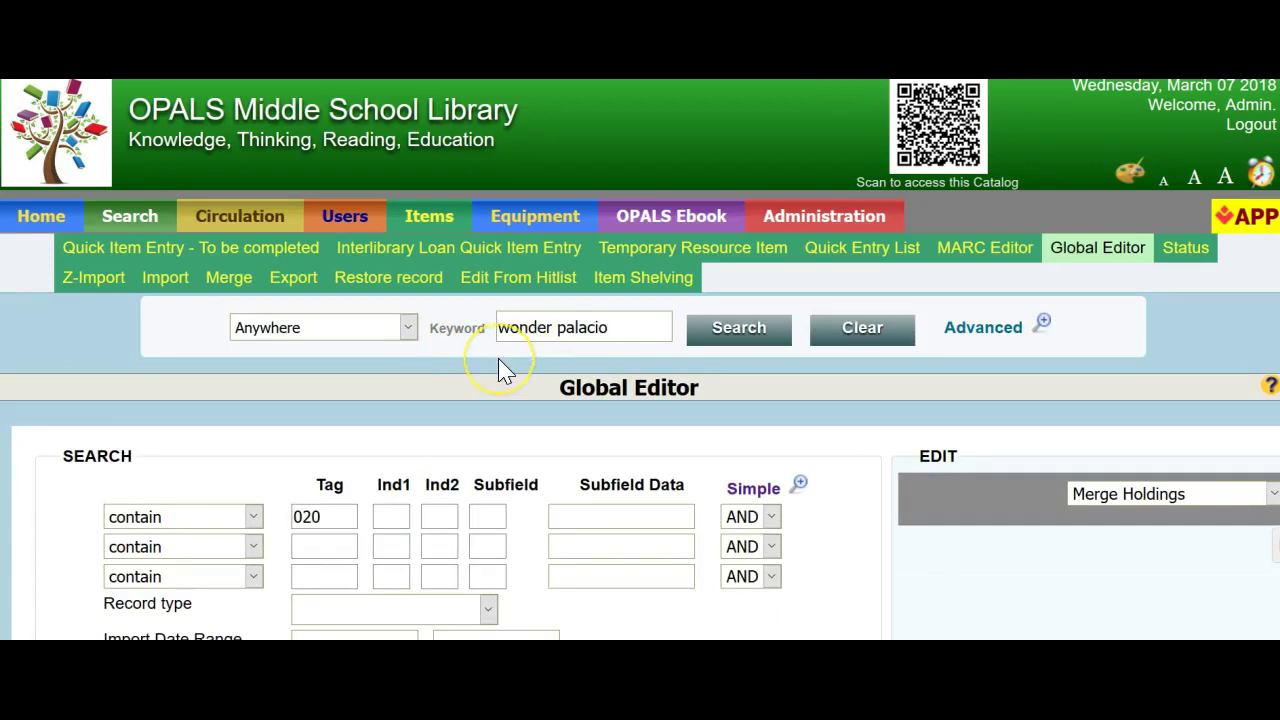
pyautogui.press('Return')
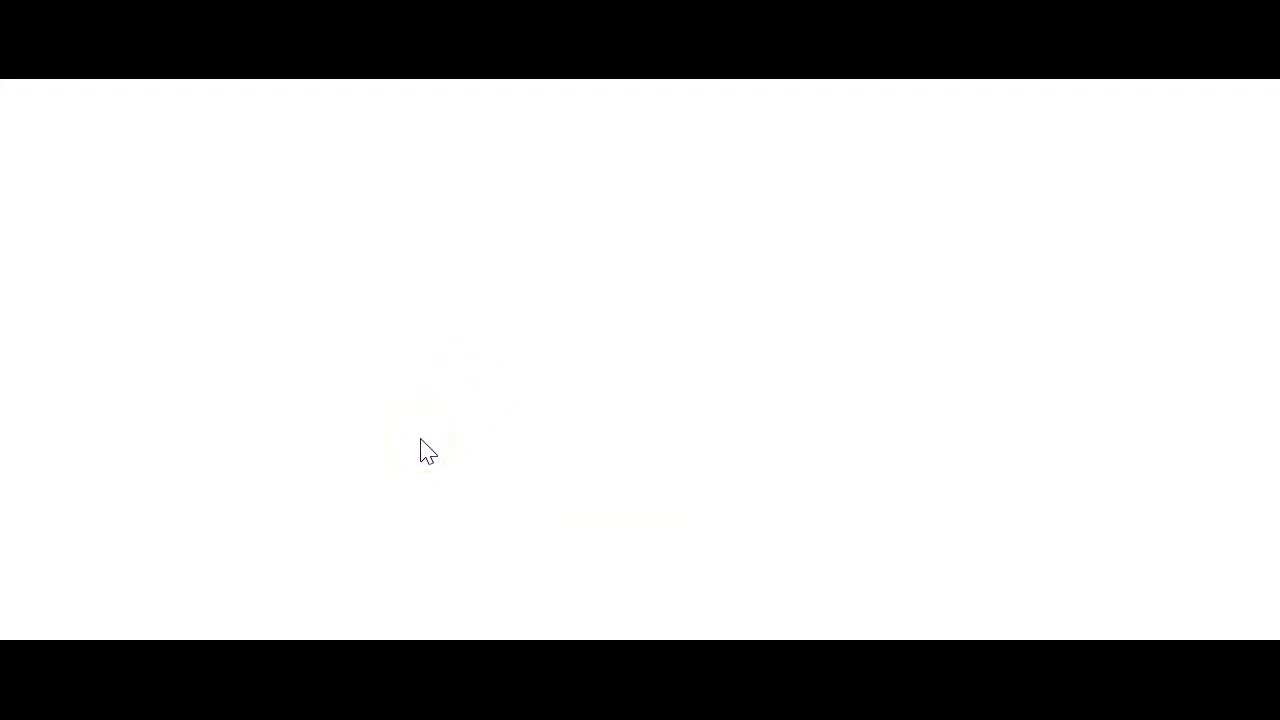
pyautogui.scroll(-3, 423, 449)
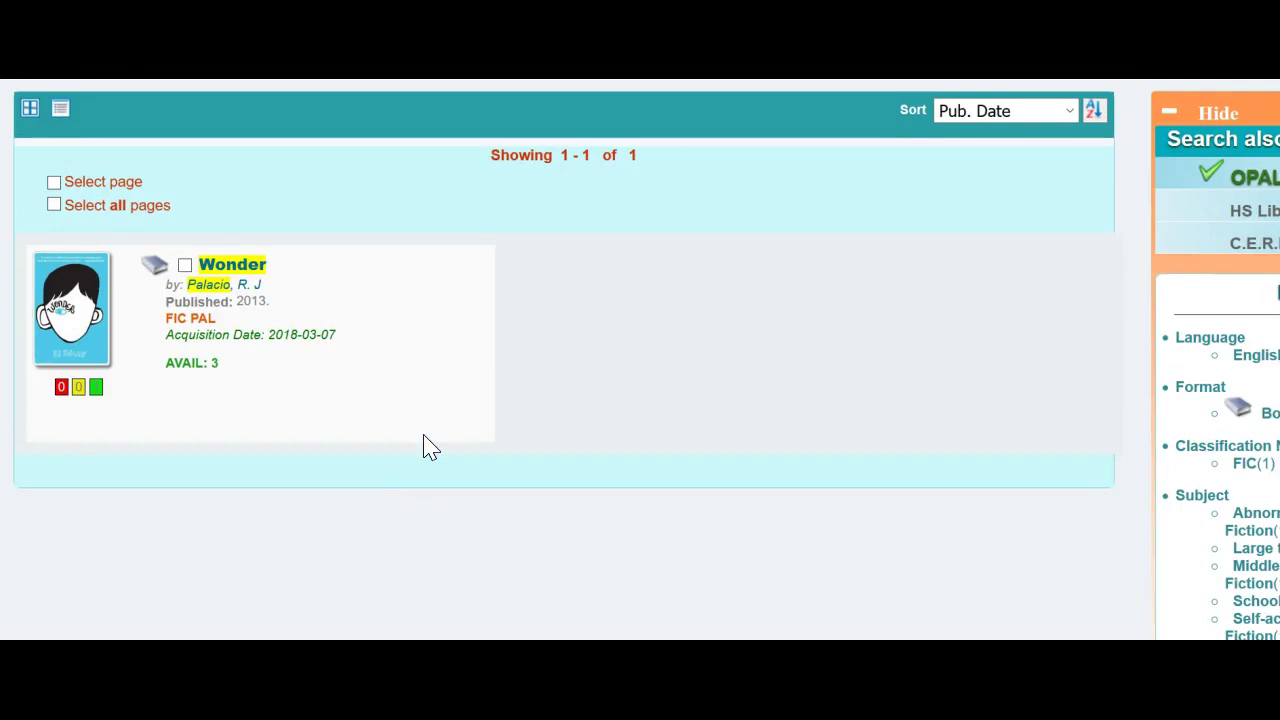